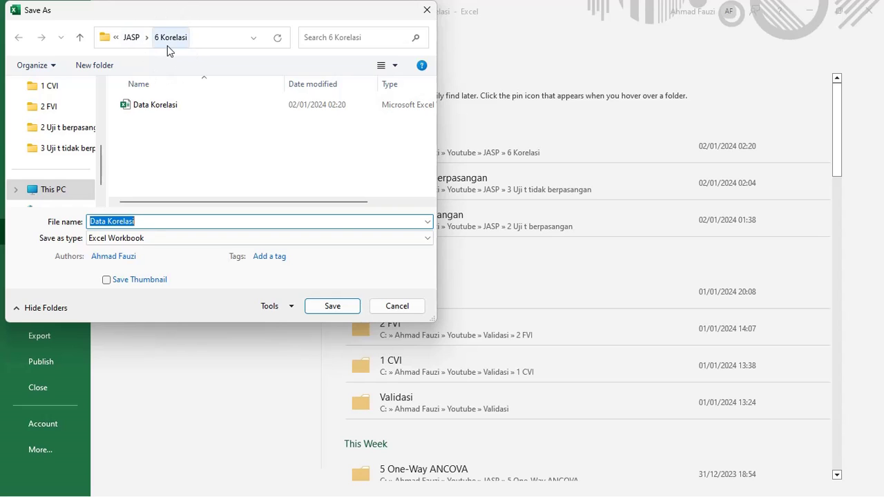
- Save the workbook as a CSV (Comma delimited) file named Data Korelasi in the 6 Korelasi folder
click(89, 238)
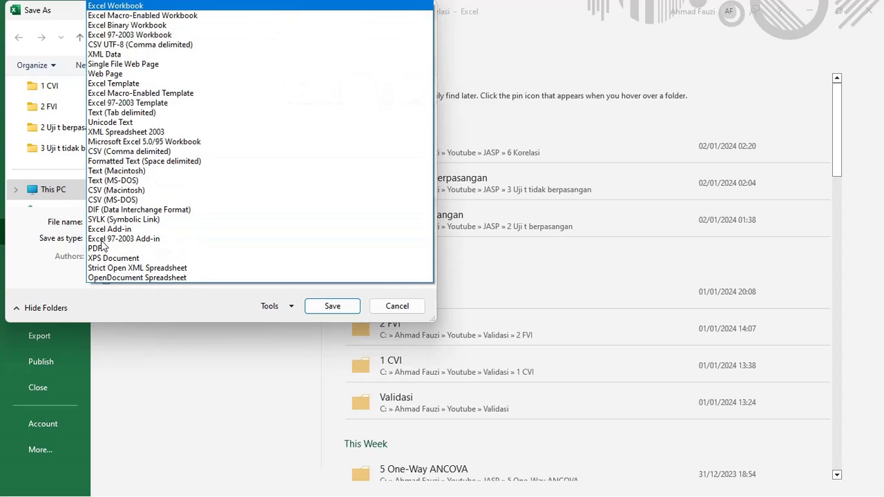
click(163, 154)
click(333, 289)
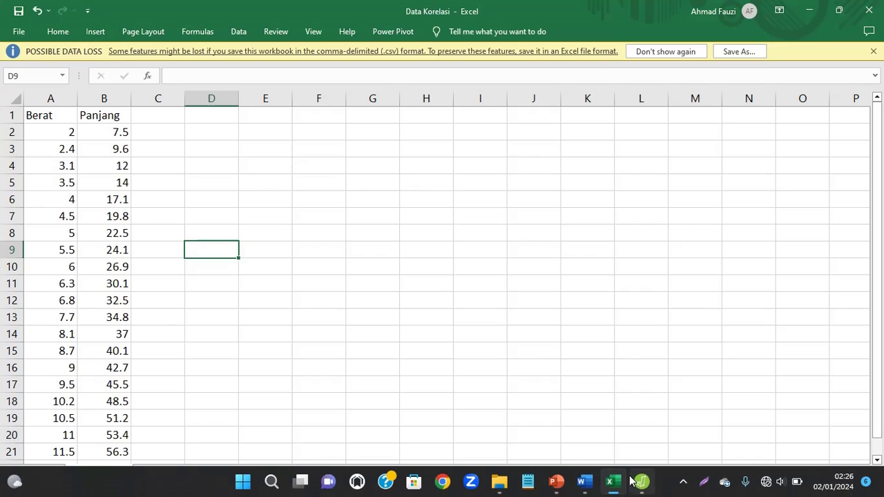
- Switch to JASP and start browsing the computer for a data file to open
click(641, 484)
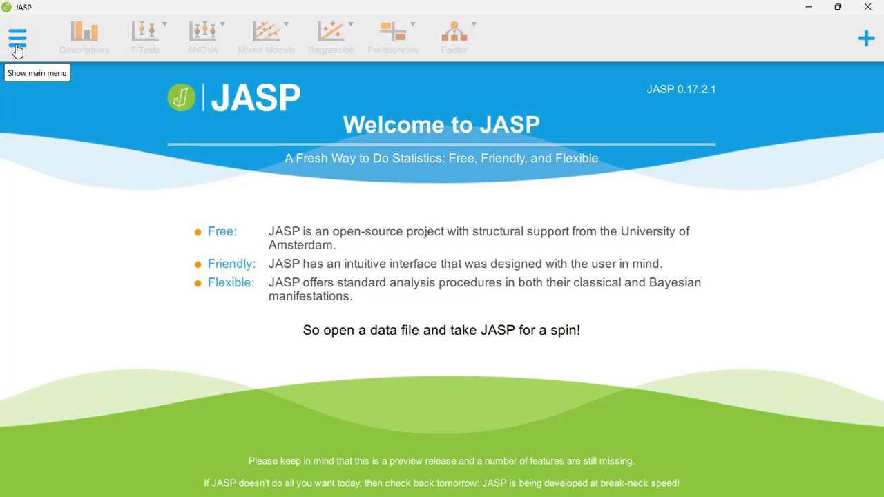
click(18, 48)
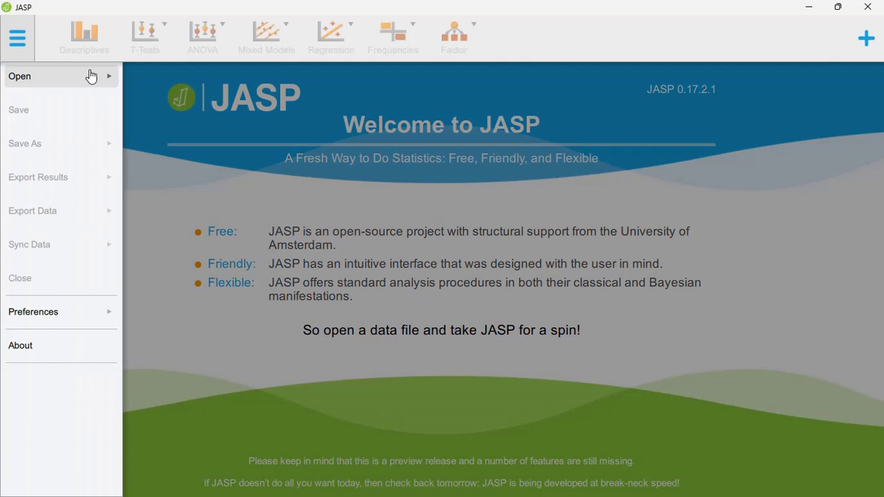
click(91, 76)
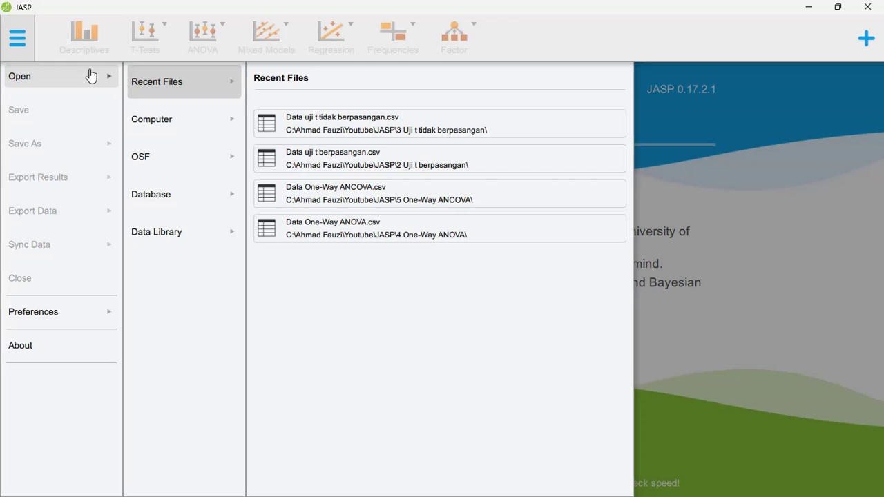
click(174, 131)
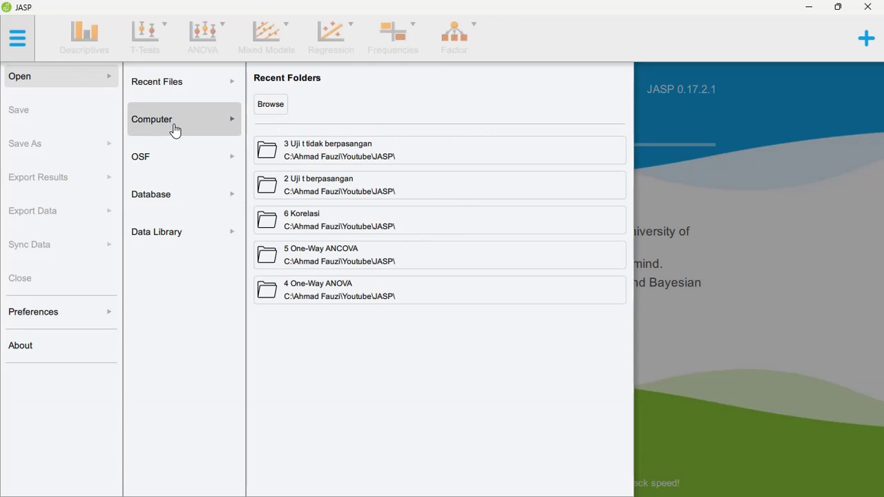
click(273, 115)
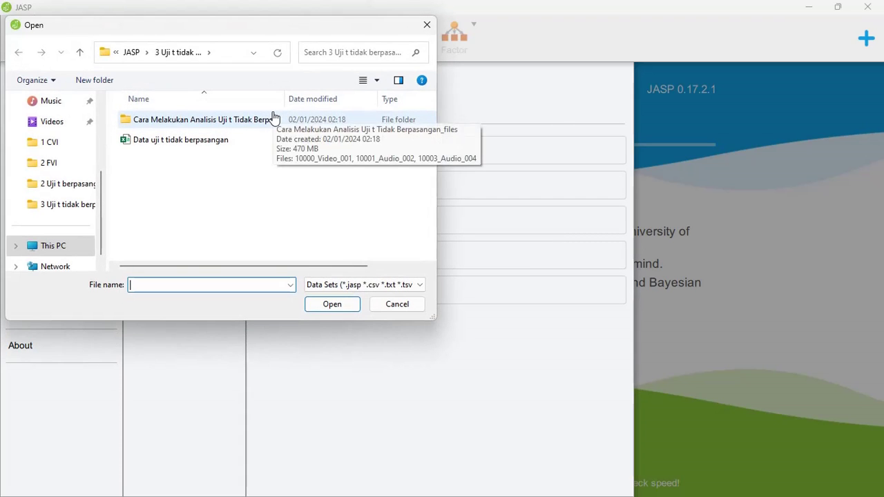
- Open the Data Korelasi CSV file from the 6 Korelasi folder inside the JASP folder
click(131, 52)
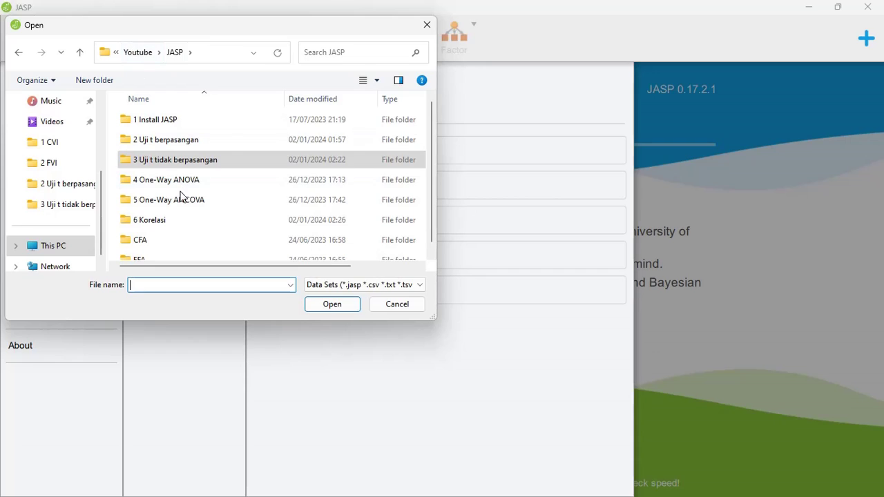
click(163, 228)
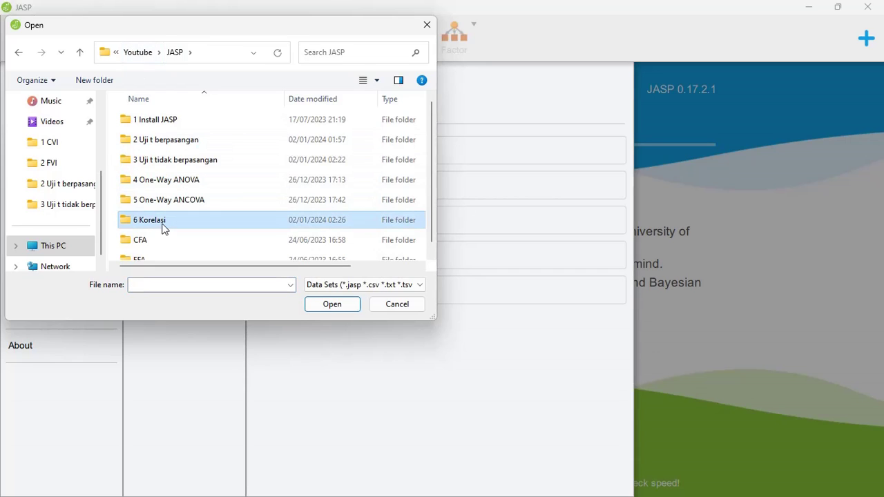
double_click(164, 229)
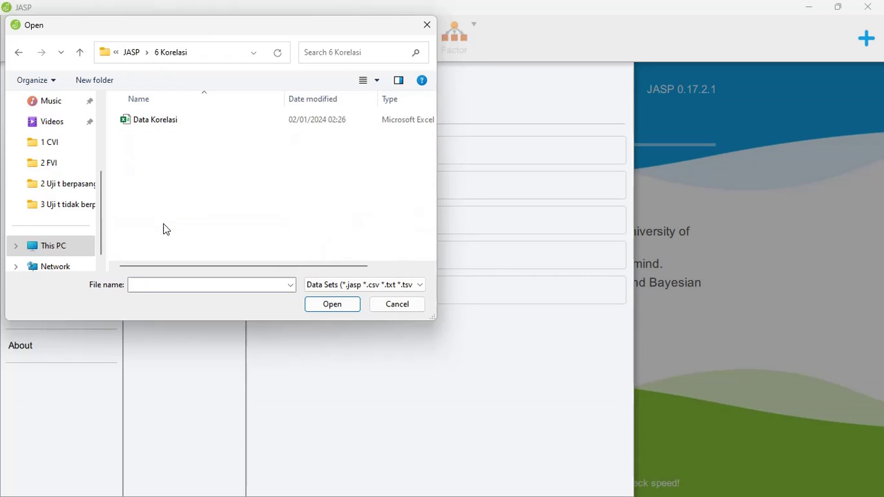
click(165, 124)
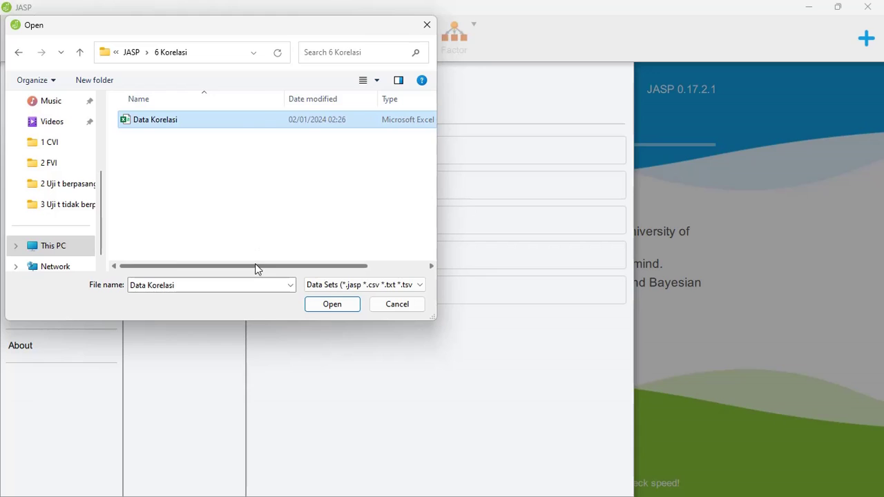
drag(256, 267, 325, 266)
drag(379, 101, 431, 109)
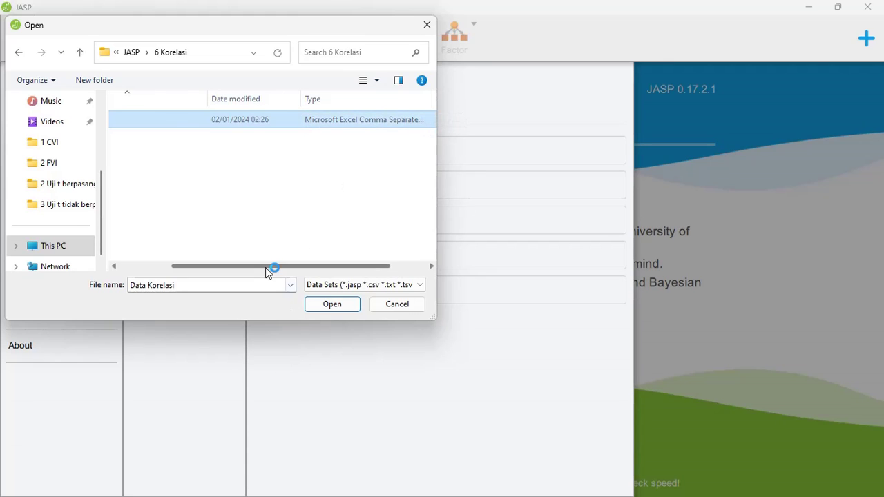
drag(274, 267, 143, 269)
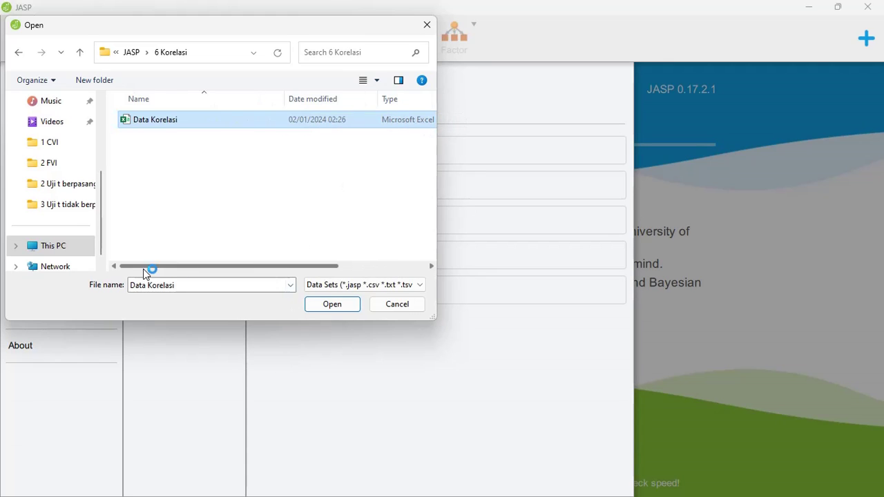
click(346, 308)
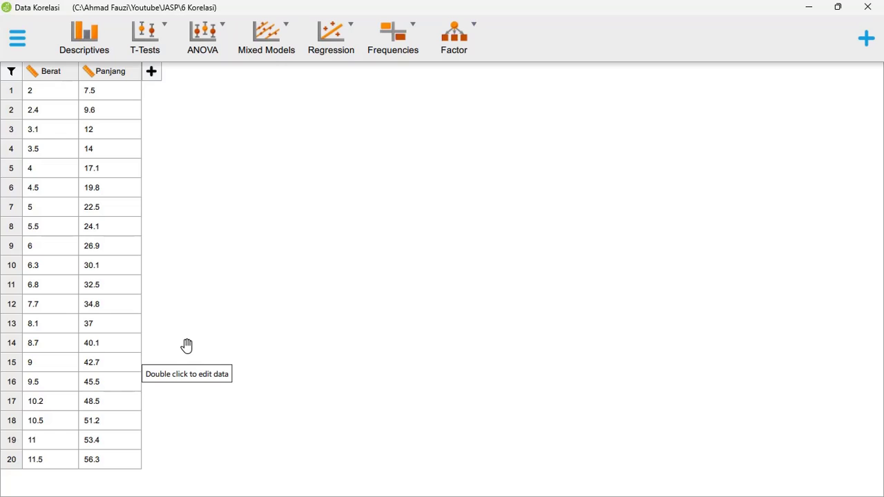
- Set the measurement level of the Berat column to Scale
key(ctrl+plus)
key(ctrl+plus)
key(ctrl+plus)
key(ctrl+plus)
key(ctrl+plus)
key(ctrl+plus)
key(ctrl+plus)
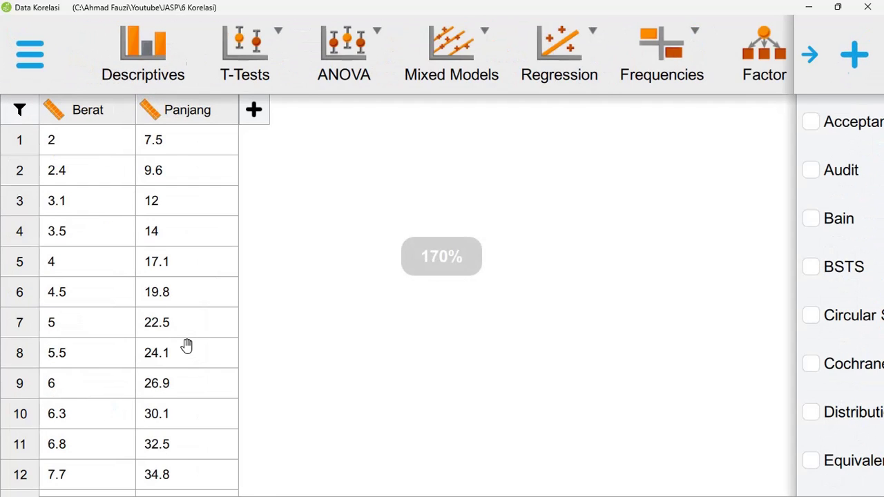
key(ctrl+plus)
key(ctrl+plus)
key(ctrl+plus)
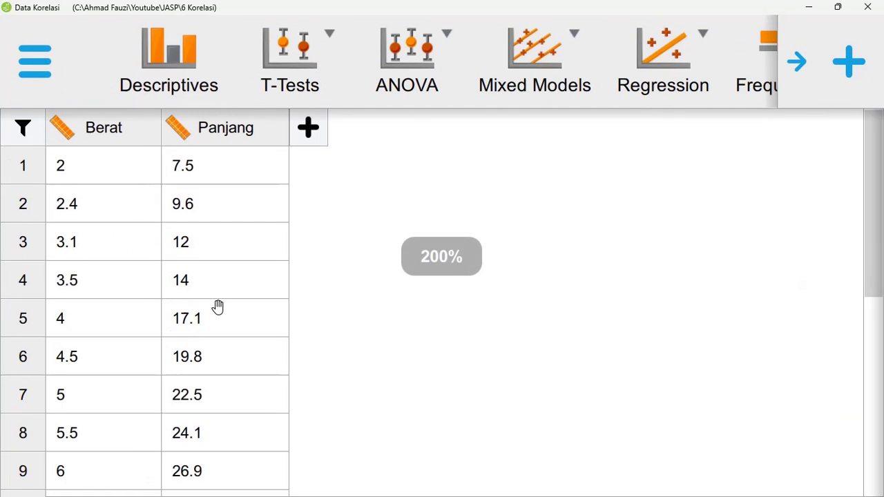
click(62, 136)
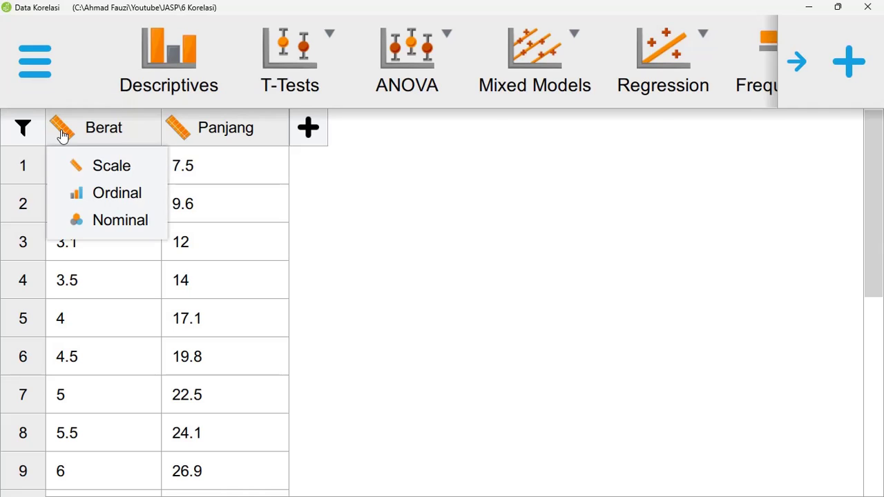
click(86, 167)
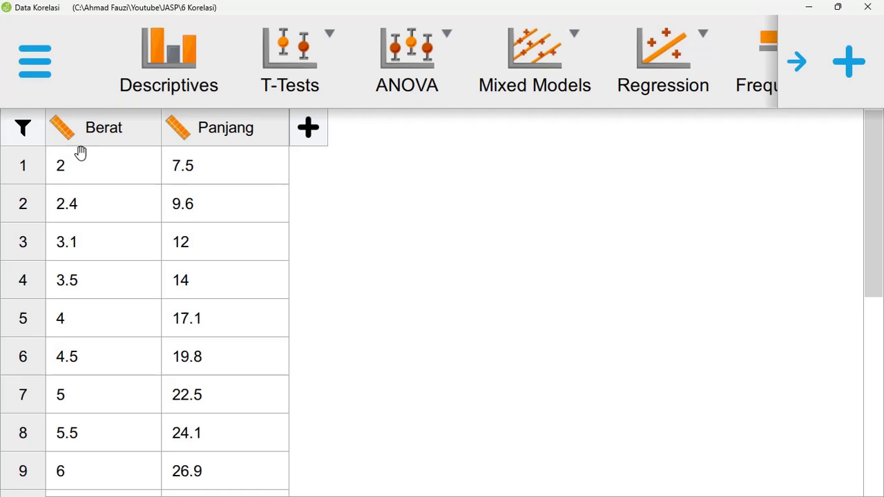
- Try to change the measurement level of the Panjang column to Ordinal
click(181, 135)
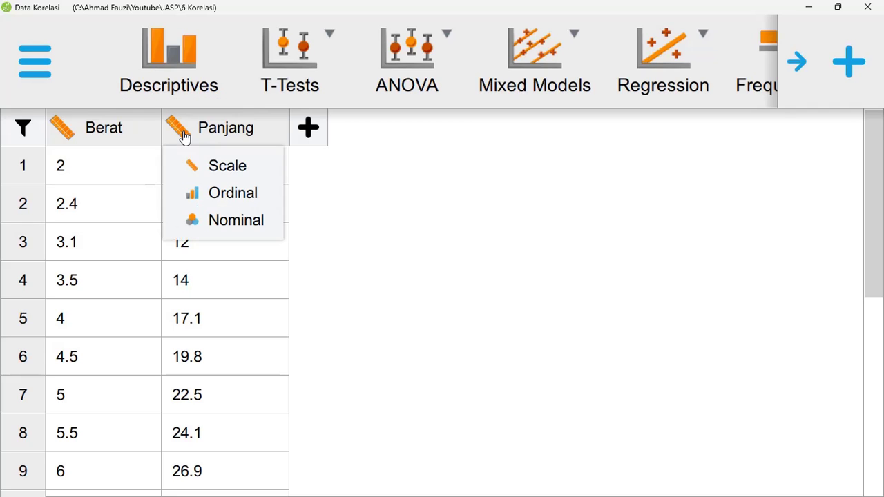
click(214, 193)
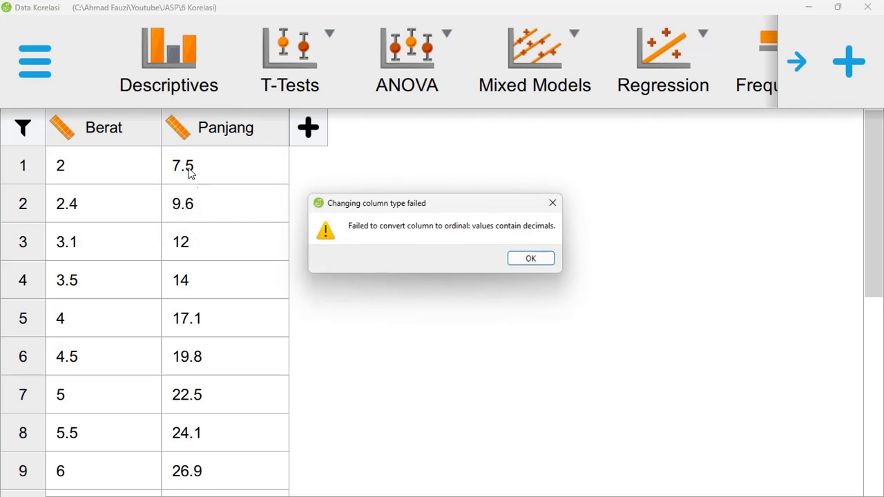
click(553, 202)
click(178, 127)
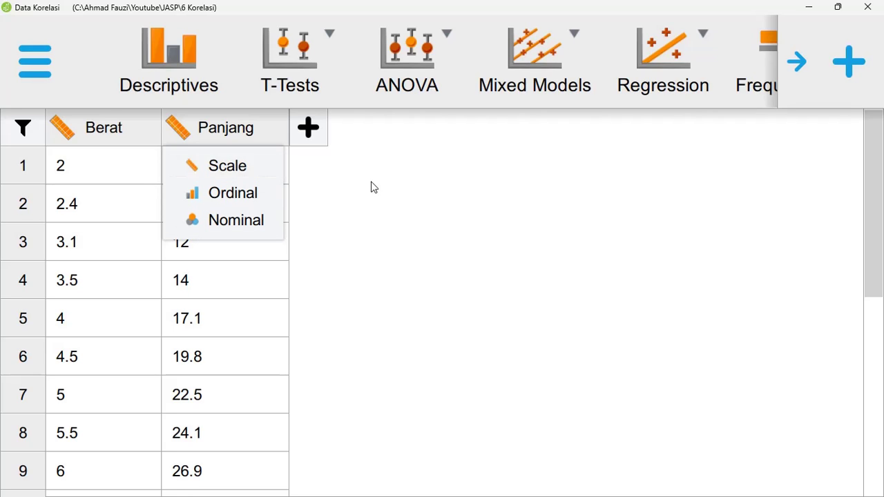
click(398, 194)
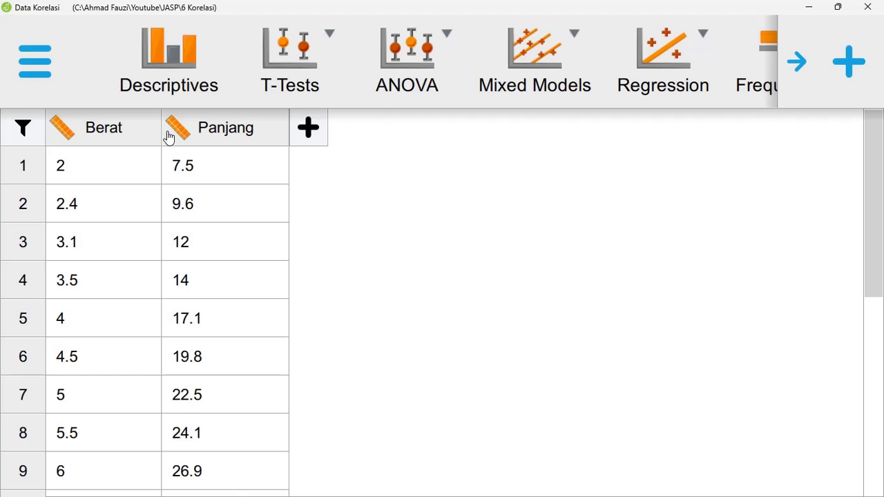
- Start a classical Correlation analysis on the loaded data
key(ctrl+minus)
key(ctrl+minus)
key(ctrl+minus)
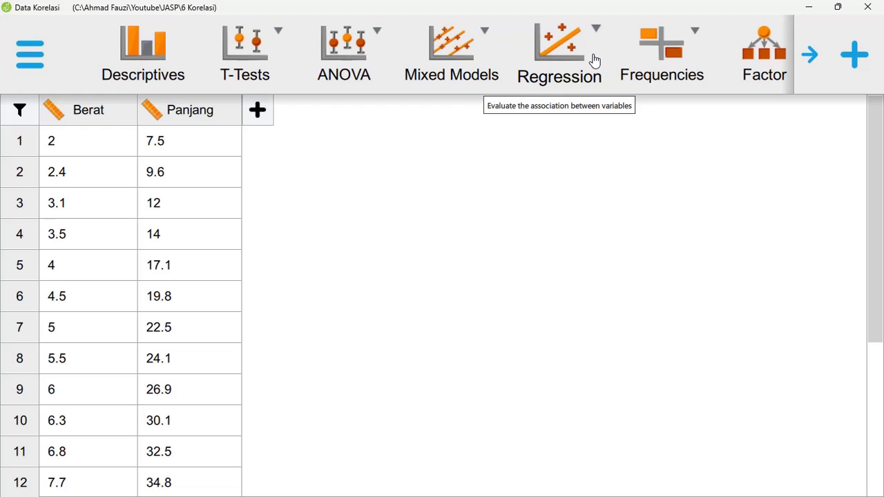
click(595, 60)
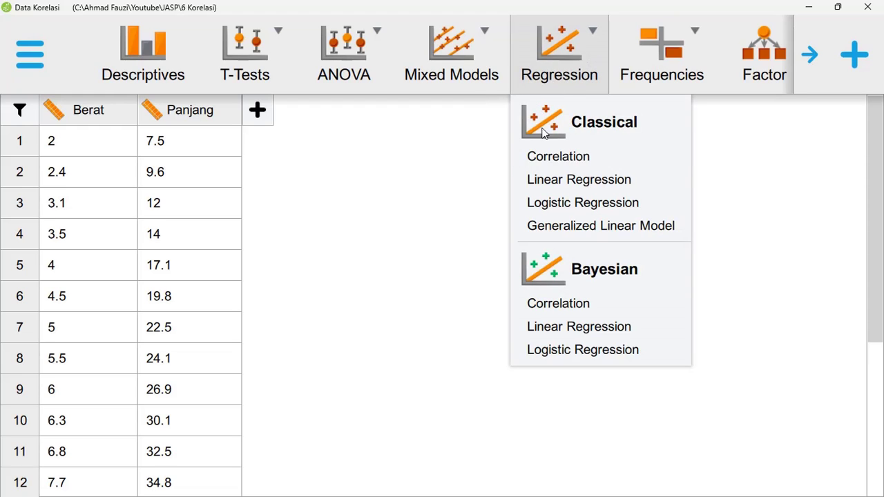
click(583, 163)
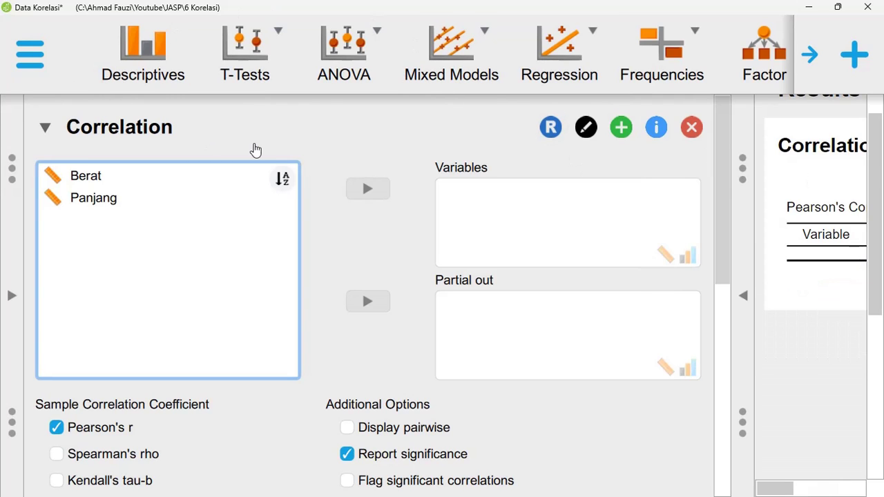
- Examine the overall layout of the Correlation options and their results output
key(ctrl+minus)
key(ctrl+minus)
key(ctrl+minus)
key(ctrl+minus)
key(ctrl+minus)
key(ctrl+minus)
key(ctrl+minus)
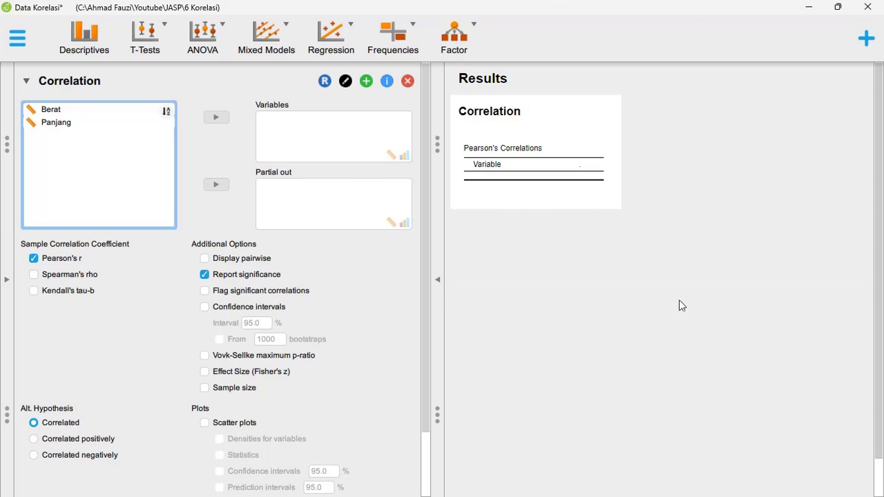
key(ctrl+plus)
key(ctrl+plus)
key(ctrl+plus)
key(ctrl+plus)
key(ctrl+plus)
key(ctrl+plus)
key(ctrl+plus)
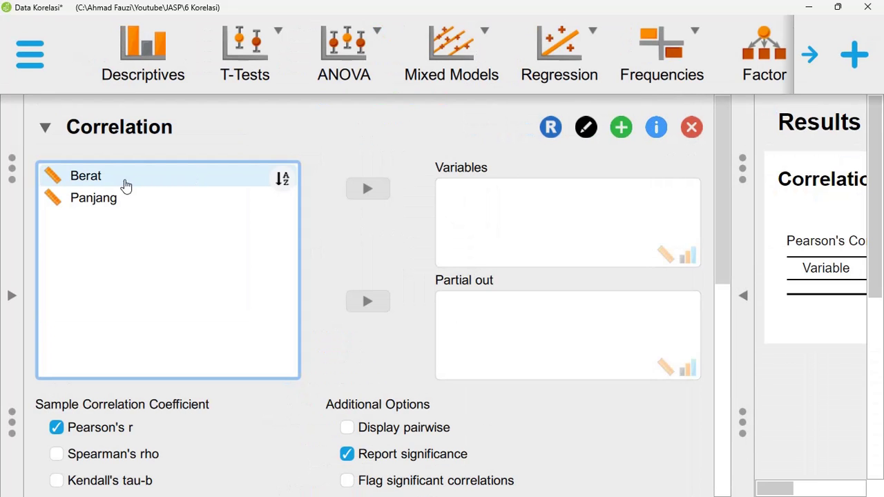
- Assign Berat and Panjang as the variables of the correlation analysis
click(95, 179)
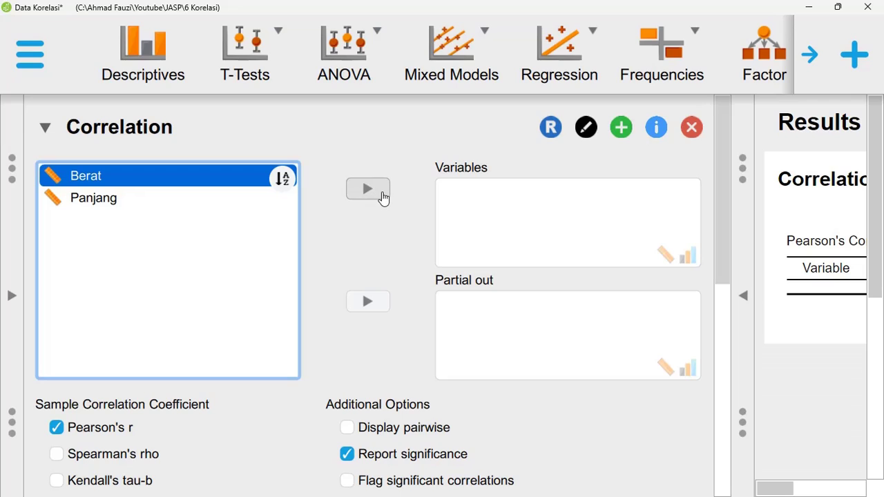
click(383, 196)
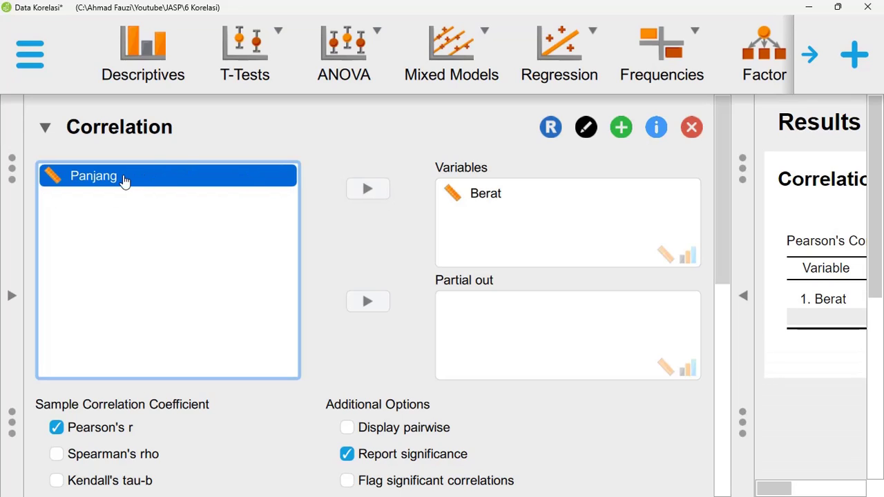
click(373, 188)
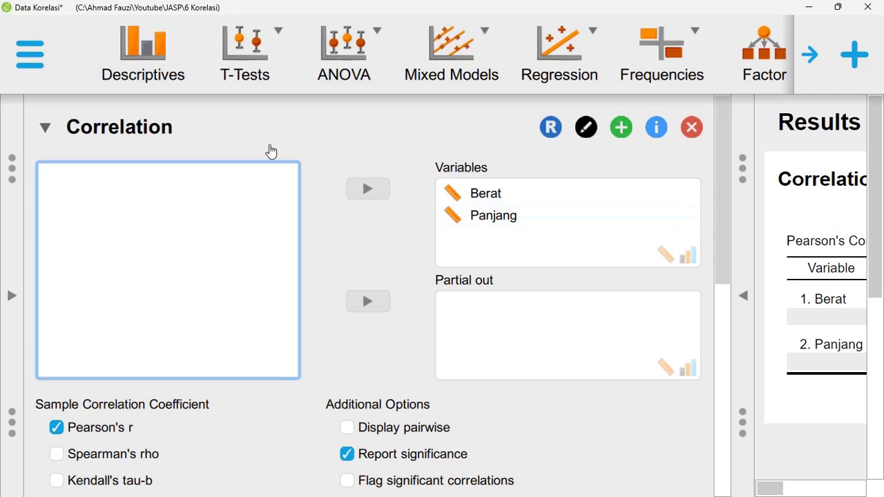
- Enable the Shapiro assumption checks for multivariate and pairwise normality and show the results at full width
scroll(351, 220, down, 5)
scroll(351, 220, down, 1)
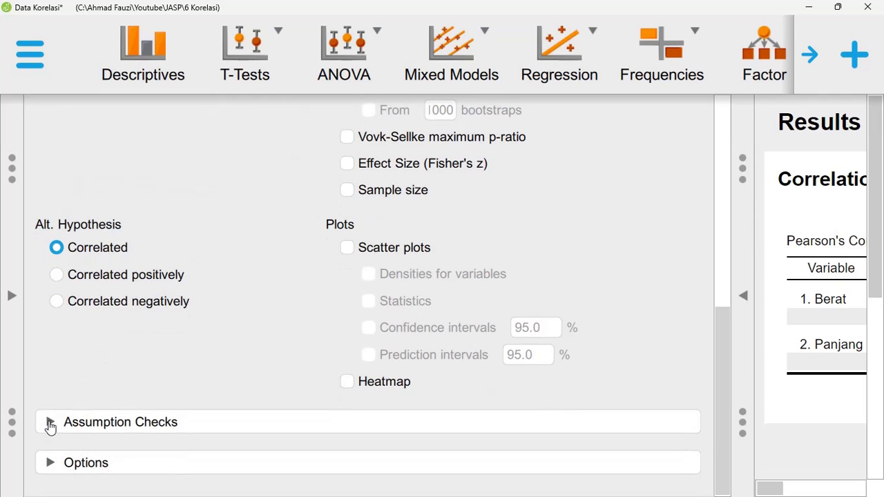
click(51, 423)
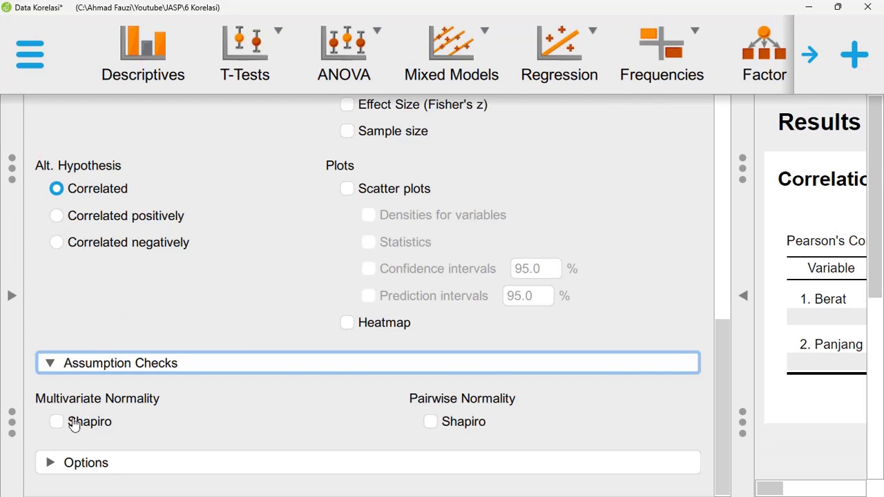
click(60, 423)
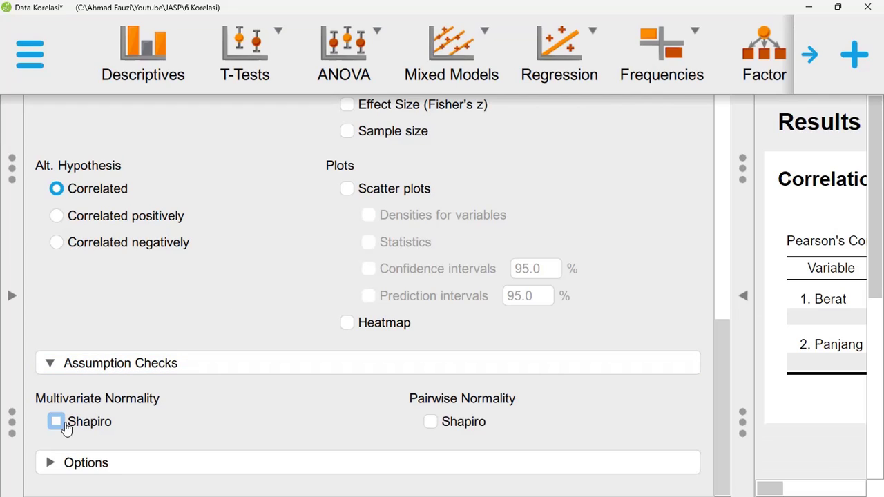
click(430, 420)
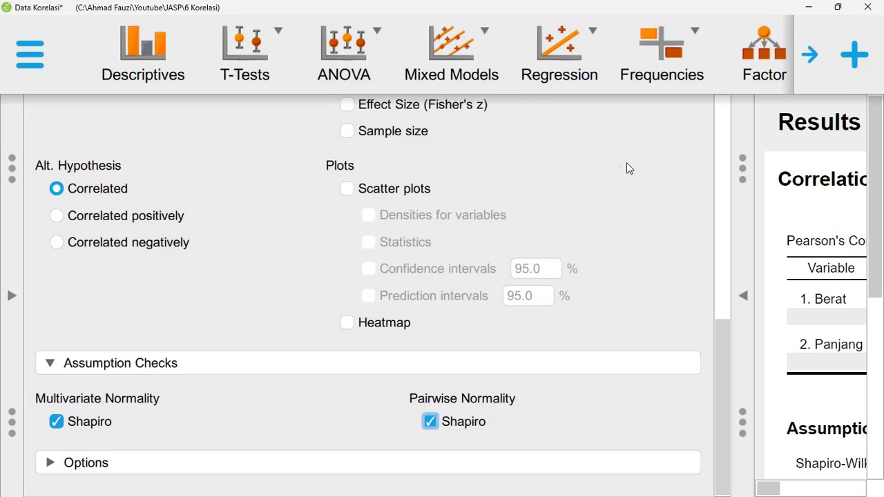
click(746, 302)
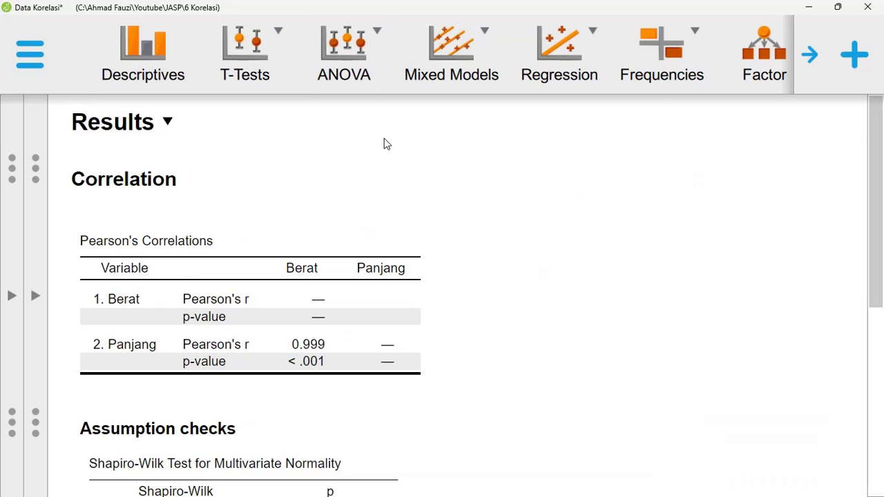
- Examine the Shapiro-Wilk multivariate and bivariate normality results and review the correlation settings behind them
scroll(373, 131, down, 2)
scroll(223, 295, down, 4)
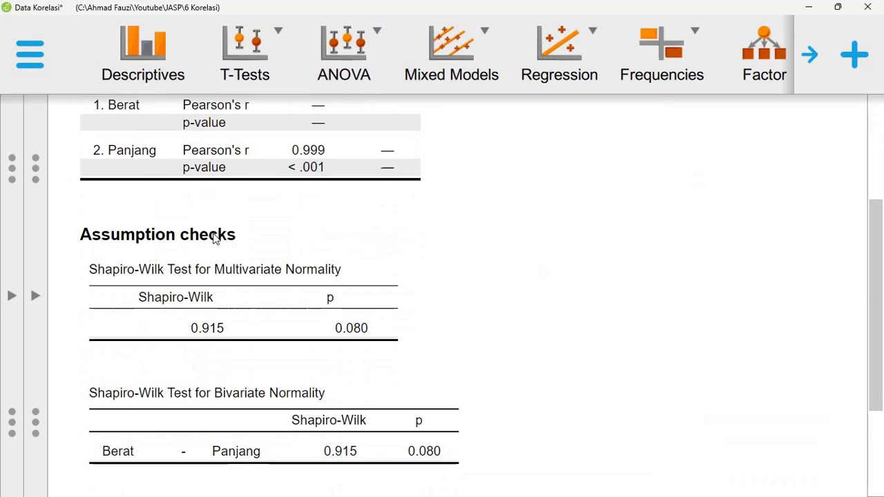
scroll(217, 235, down, 1)
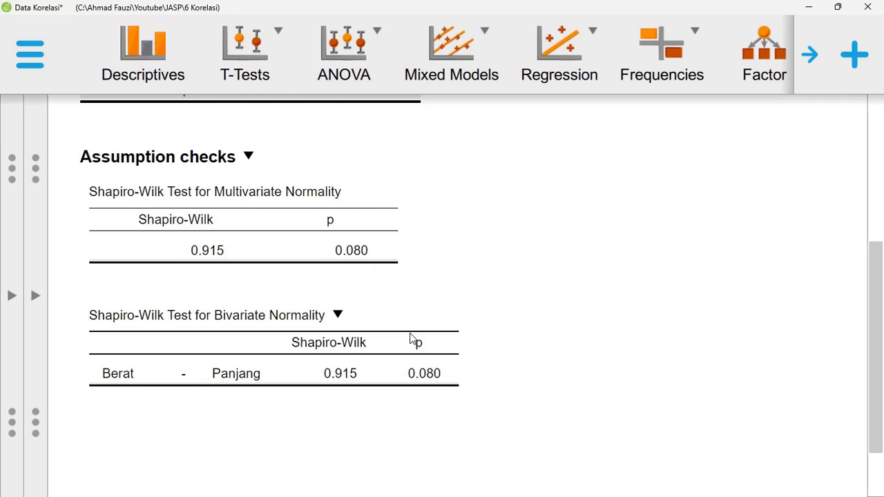
click(34, 296)
scroll(178, 366, down, 6)
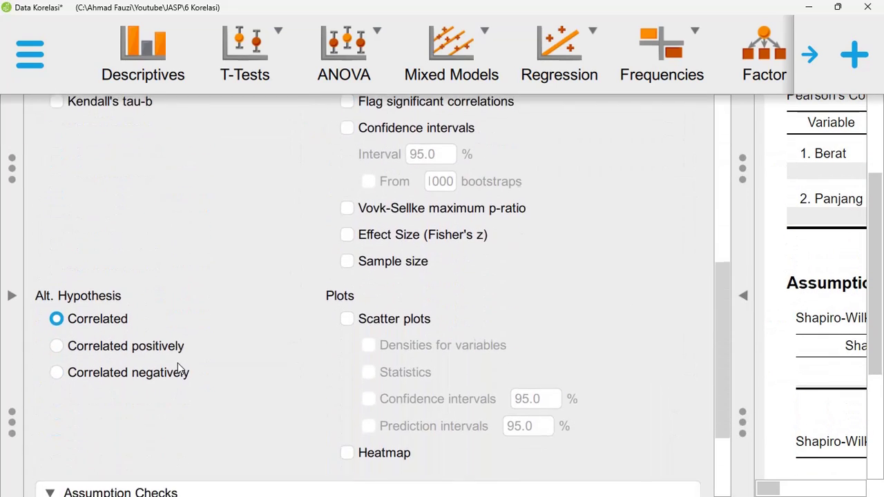
scroll(177, 368, down, 1)
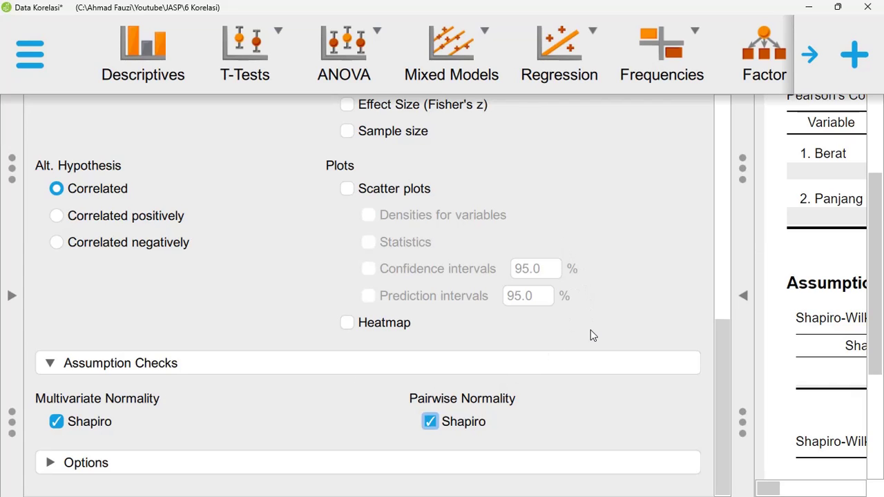
scroll(590, 335, up, 7)
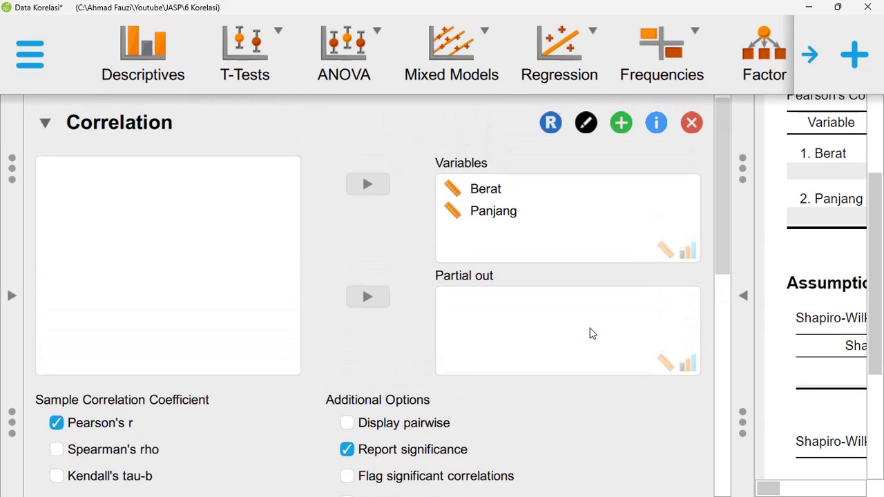
- Replace Pearson's r with Spearman's rho, try Kendall's tau-b as well, and view the Spearman results at full width
scroll(591, 334, down, 1)
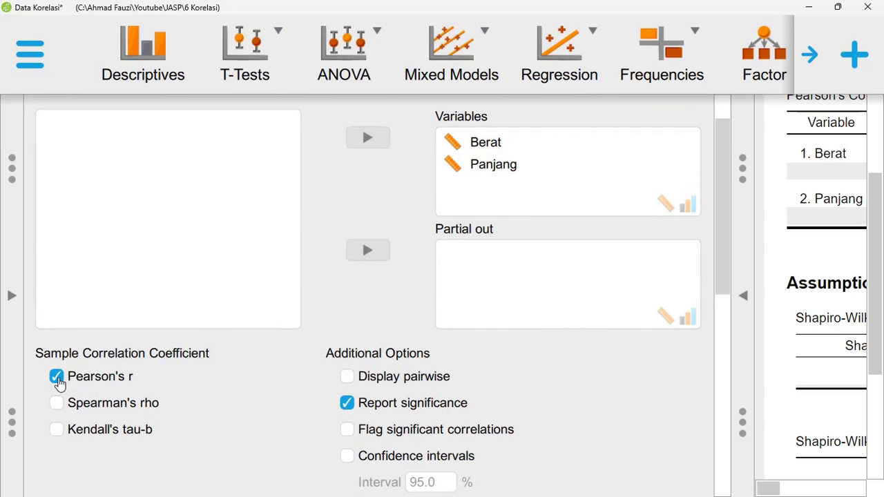
click(57, 377)
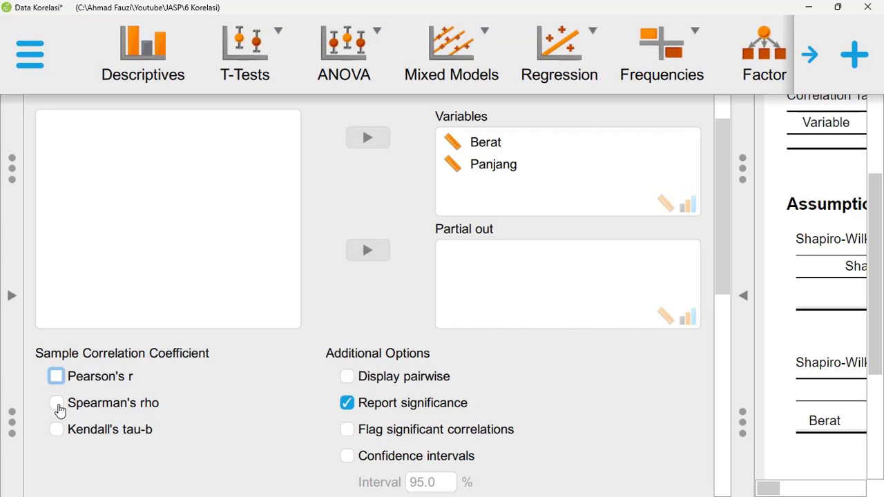
click(58, 406)
click(57, 431)
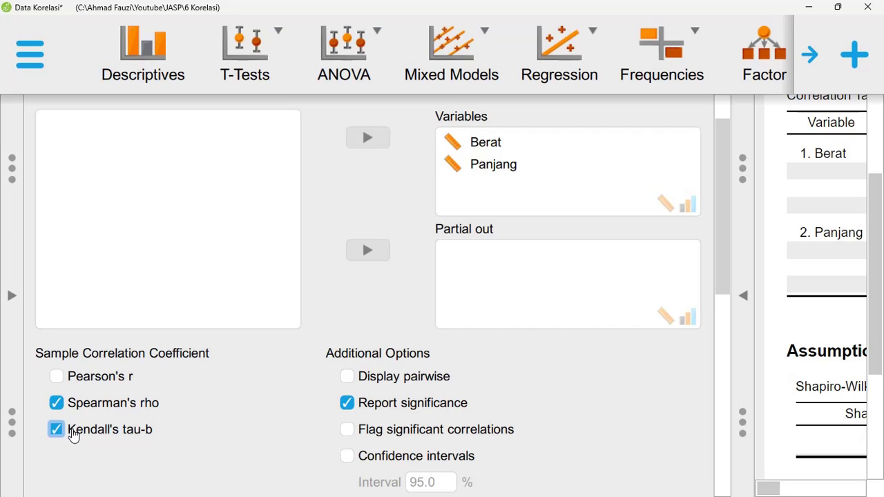
click(73, 434)
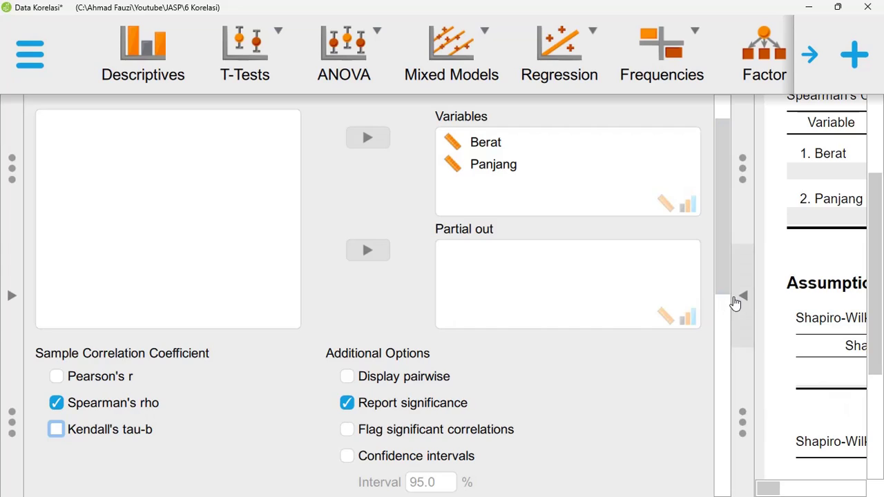
click(735, 301)
scroll(201, 170, up, 1)
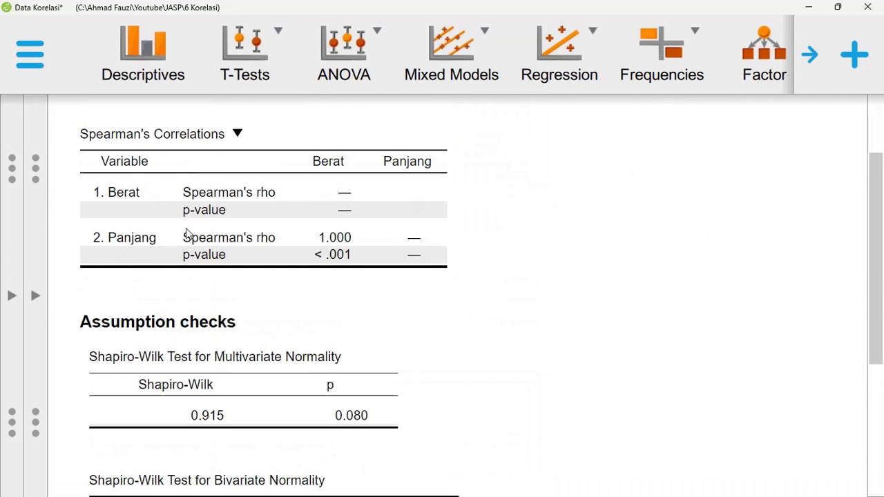
- Restore Pearson's r as the only sample correlation coefficient and return to the analysis options
click(36, 296)
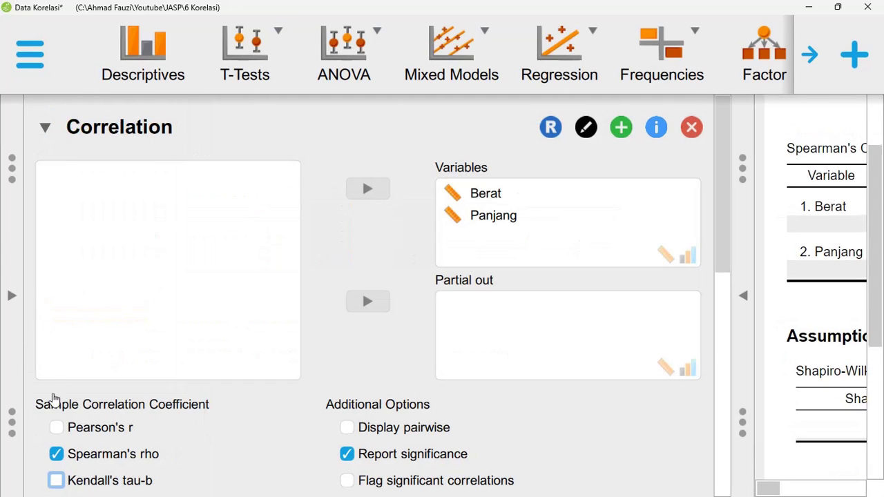
click(56, 428)
click(57, 454)
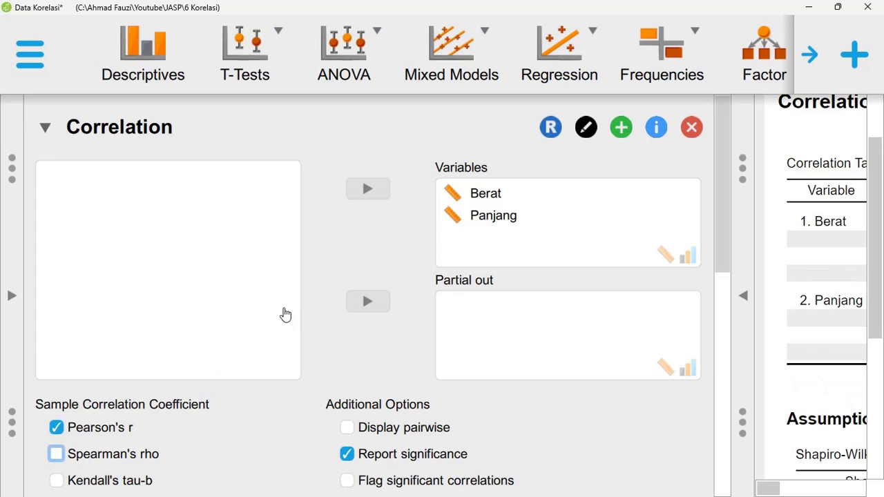
click(739, 294)
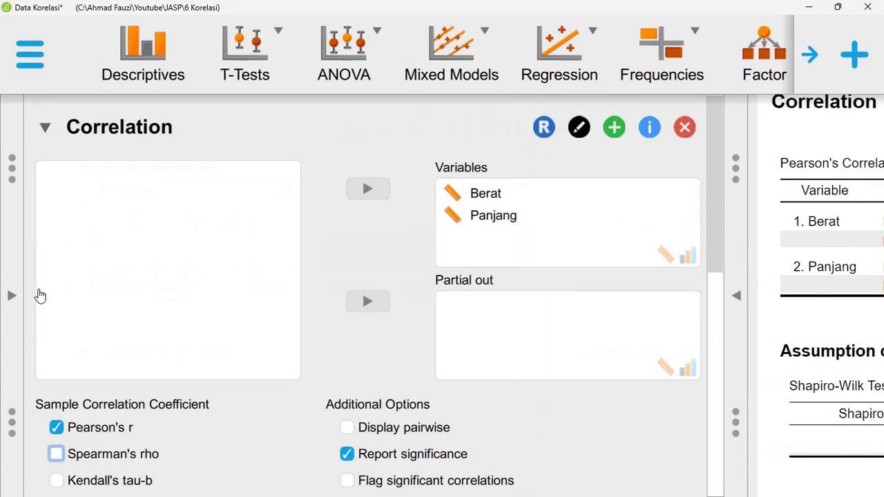
click(35, 296)
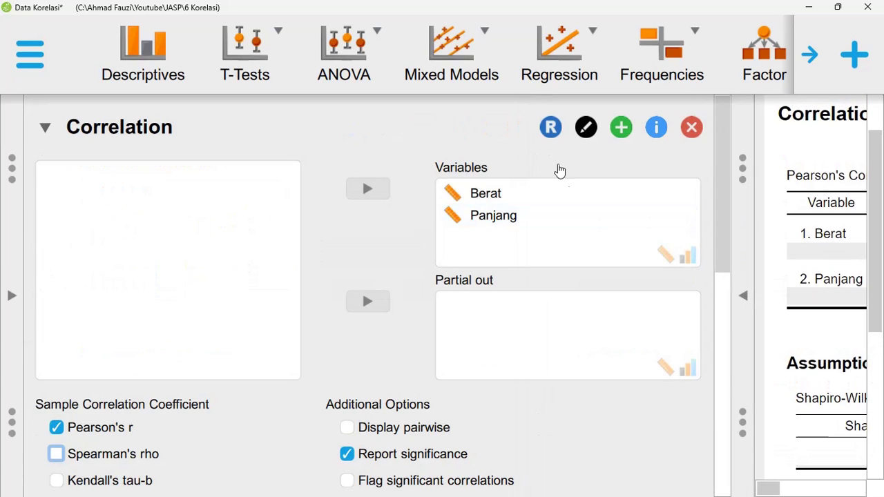
- Review the additional options against the Pearson table and enable the pairwise display of the correlations
scroll(359, 276, down, 5)
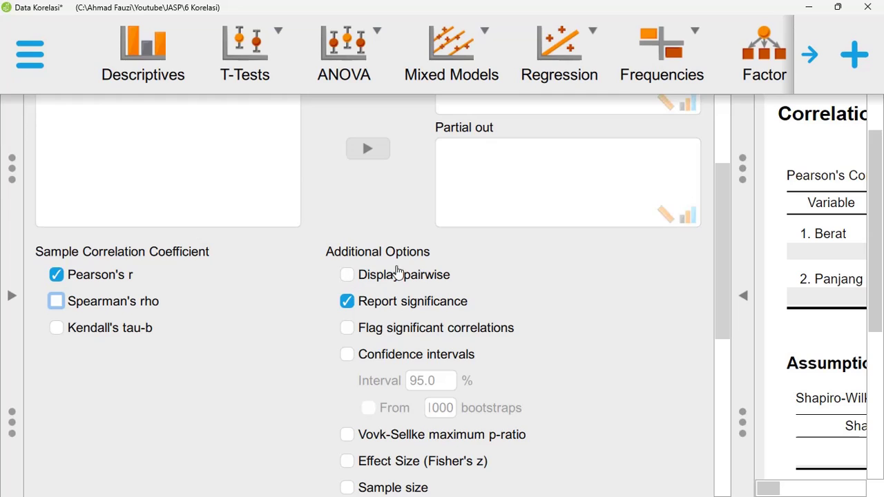
scroll(483, 247, down, 3)
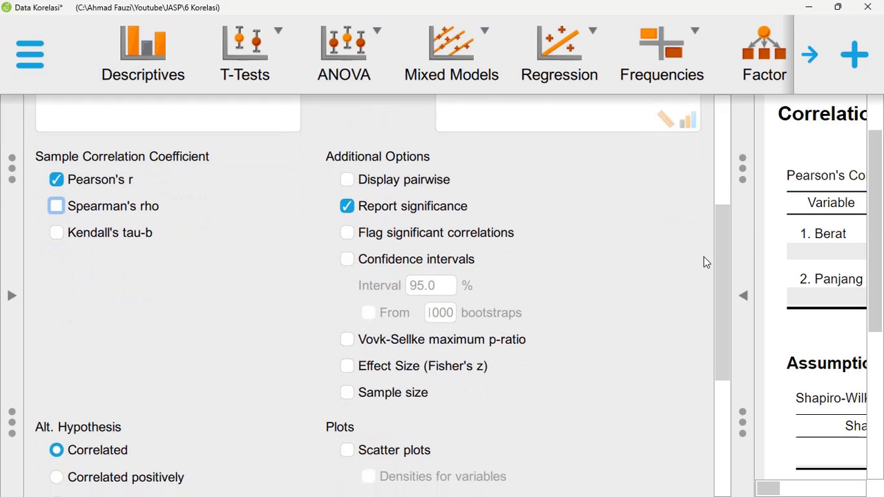
click(742, 262)
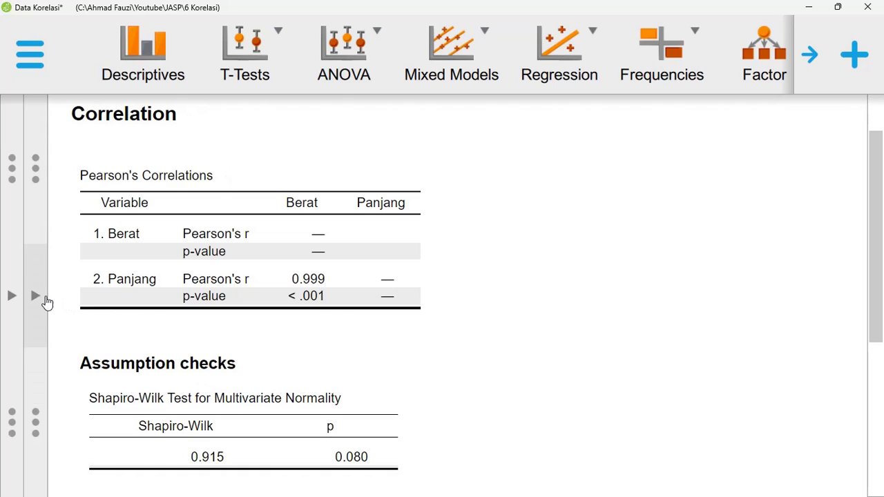
click(44, 300)
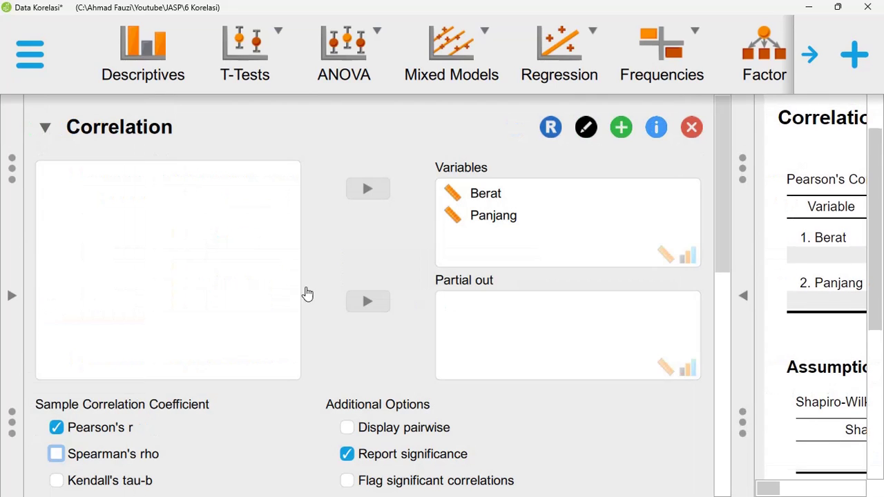
click(416, 430)
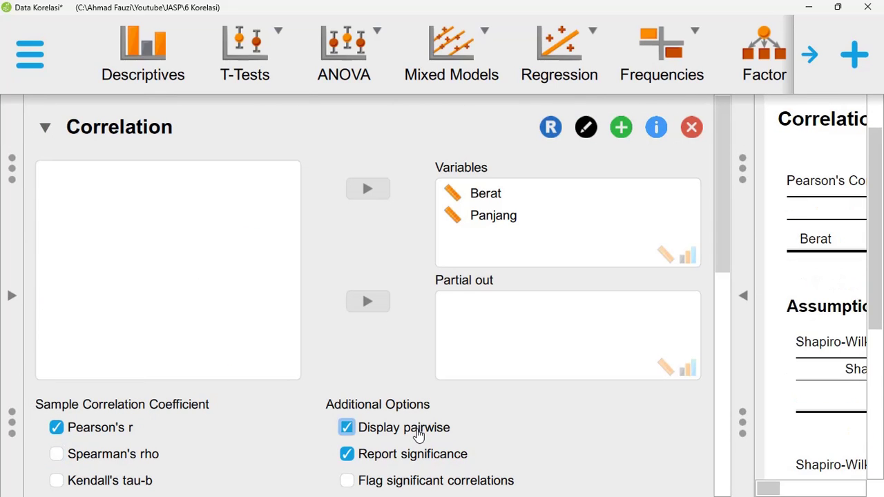
- Reduce the interface zoom and widen the results area so the full pairwise table fits beside the options
key(ctrl+minus)
key(ctrl+minus)
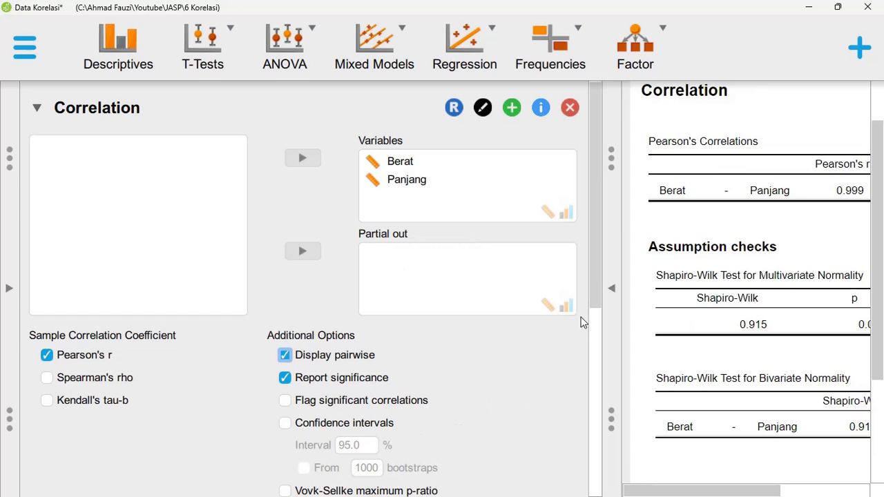
drag(622, 293, 546, 281)
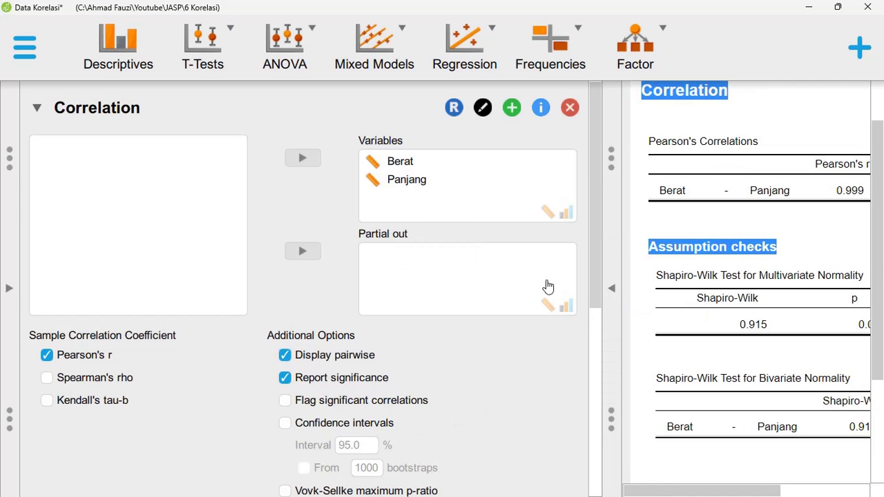
click(612, 299)
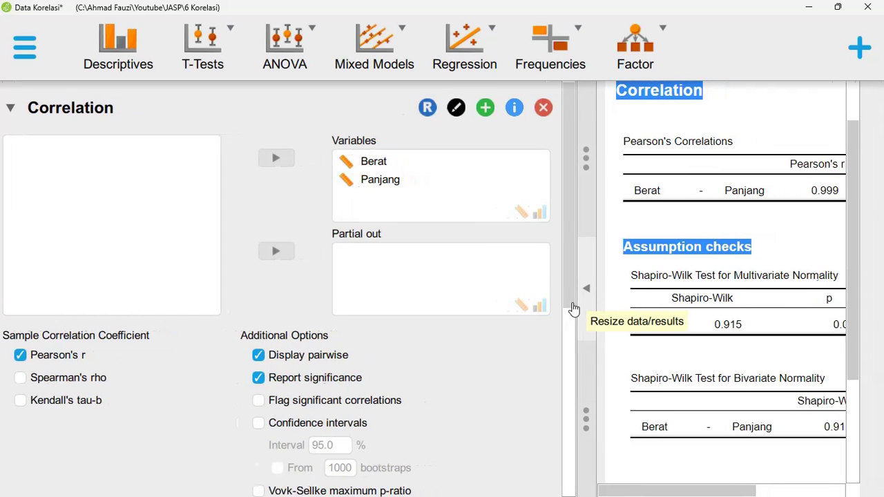
drag(573, 309, 398, 294)
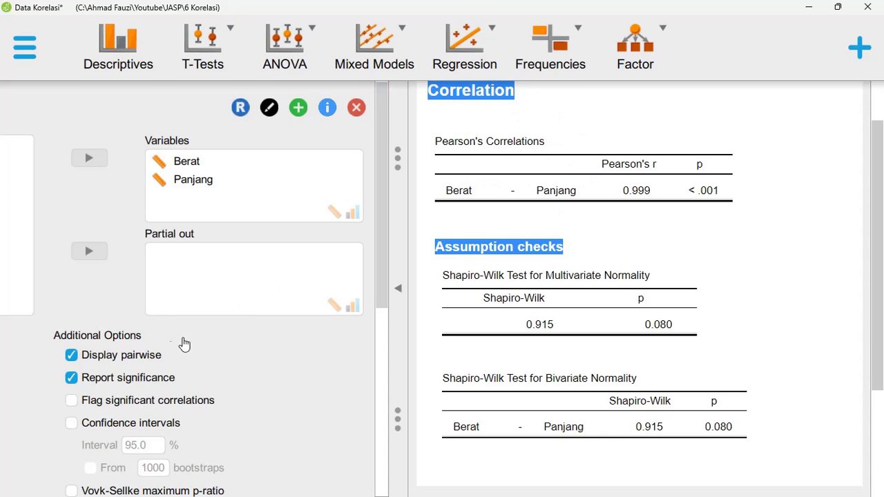
- Compare the correlation table without and with pairwise display, keep it pairwise, and flag significant correlations
click(137, 355)
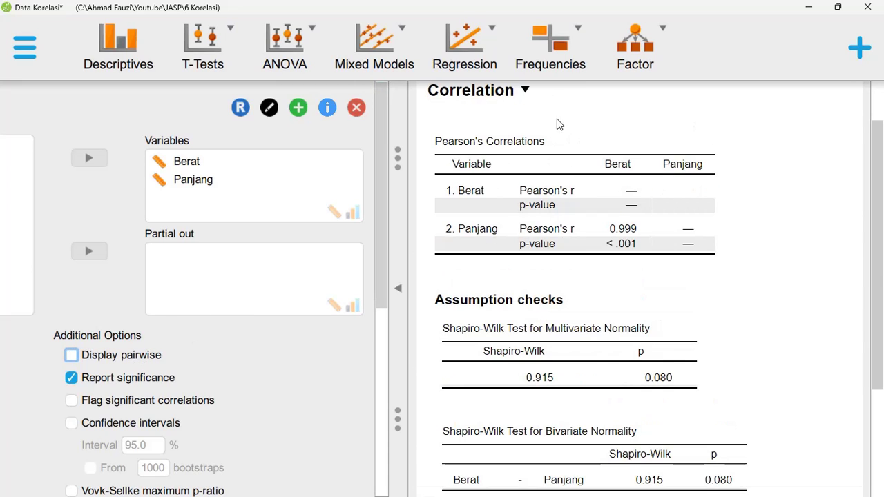
click(106, 357)
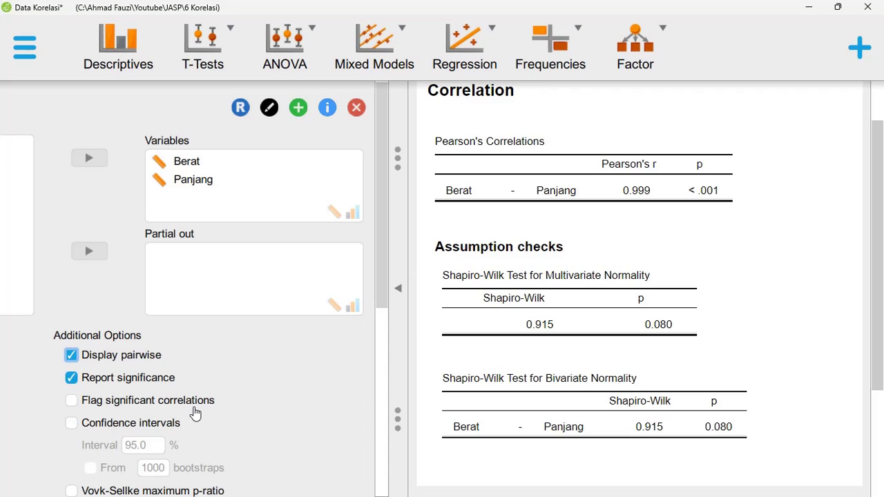
click(71, 404)
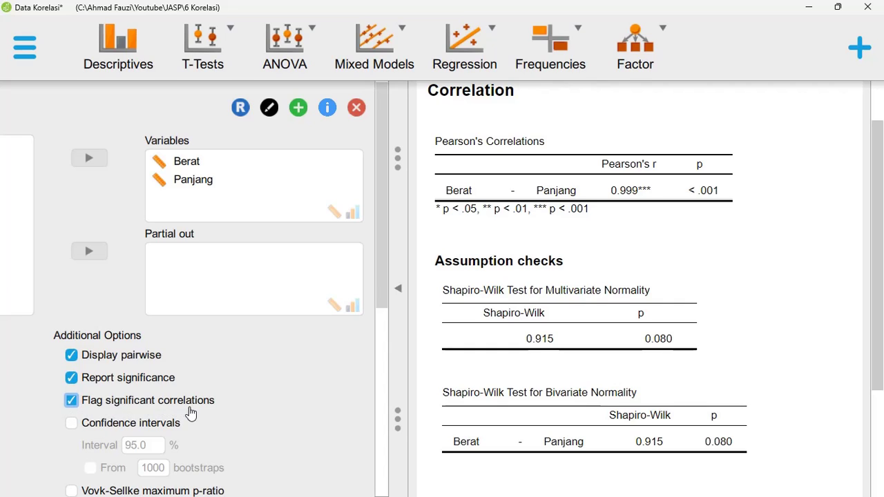
- Try adding 95% confidence intervals to the Pearson correlation table
click(131, 426)
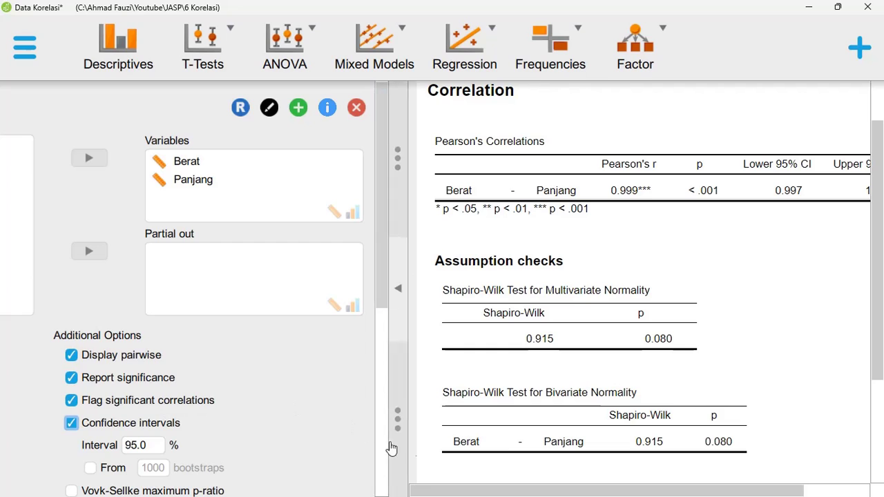
drag(442, 490, 539, 478)
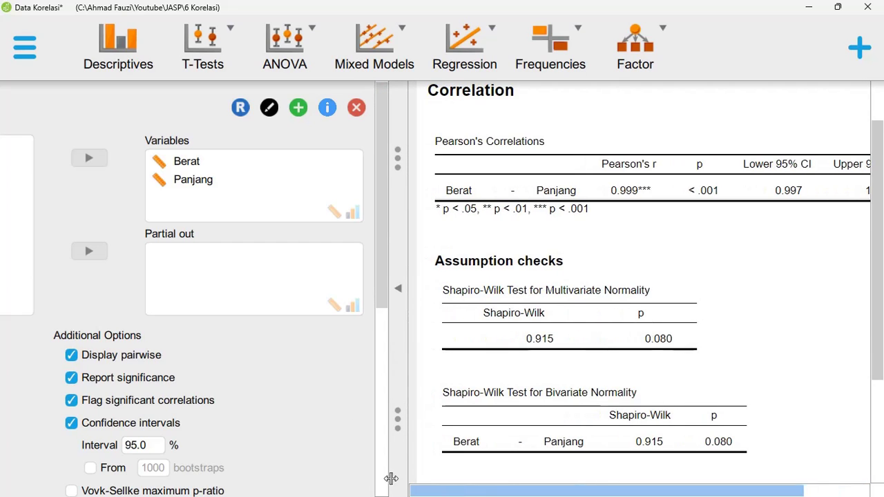
click(71, 424)
- Add the Fisher's z effect size and the sample size to the correlation table and inspect its columns
scroll(113, 339, down, 3)
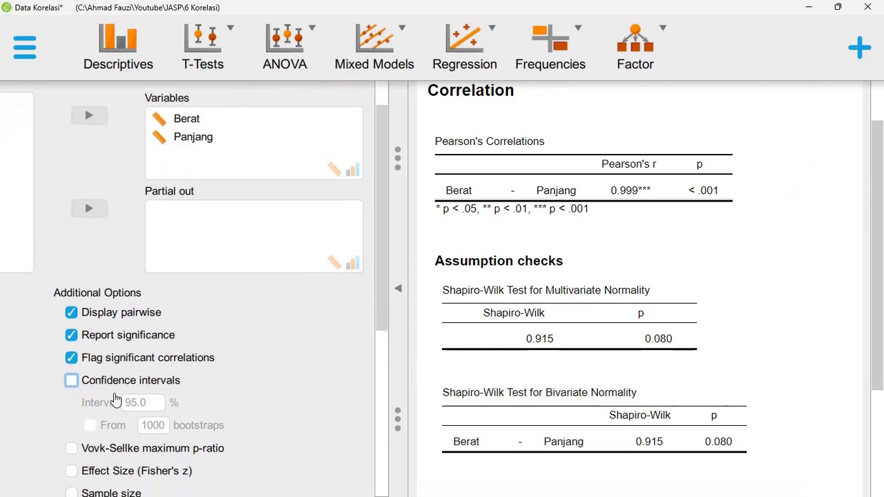
scroll(110, 397, down, 1)
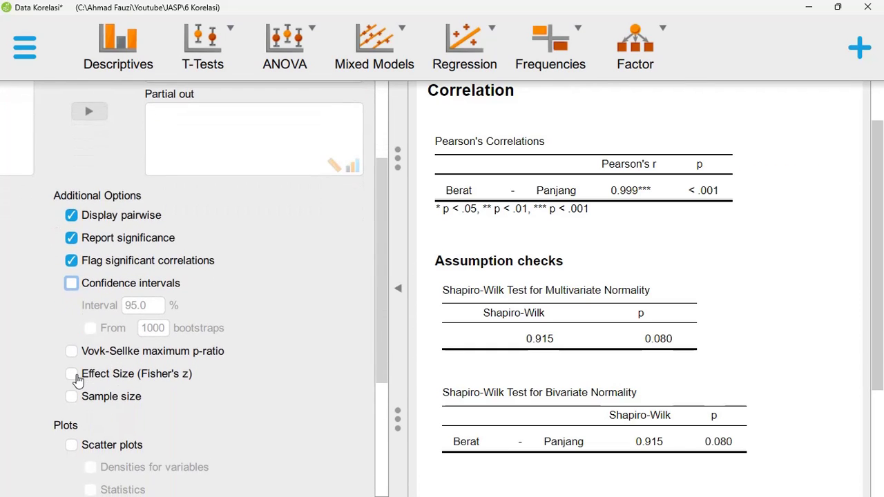
click(75, 377)
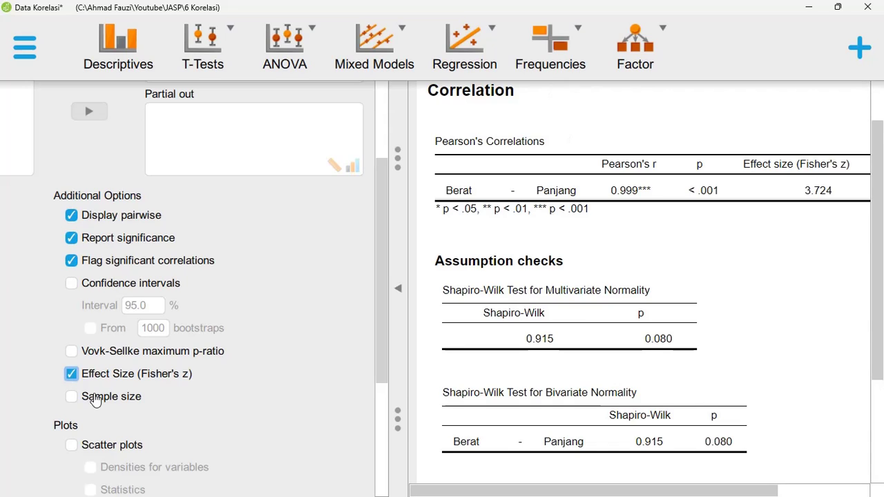
click(73, 400)
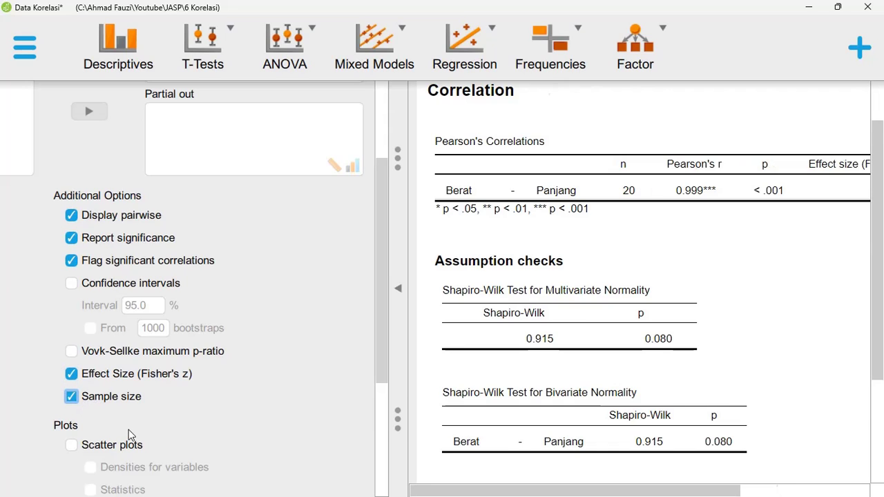
drag(426, 489, 525, 488)
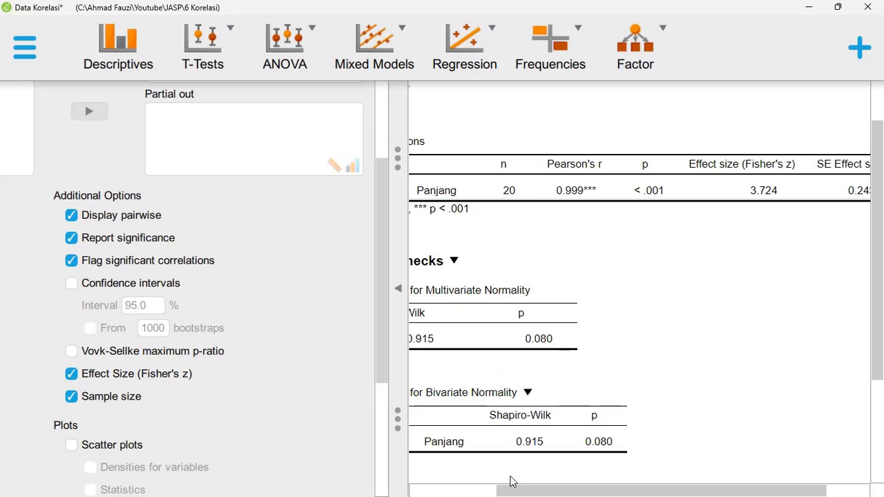
drag(513, 490, 439, 490)
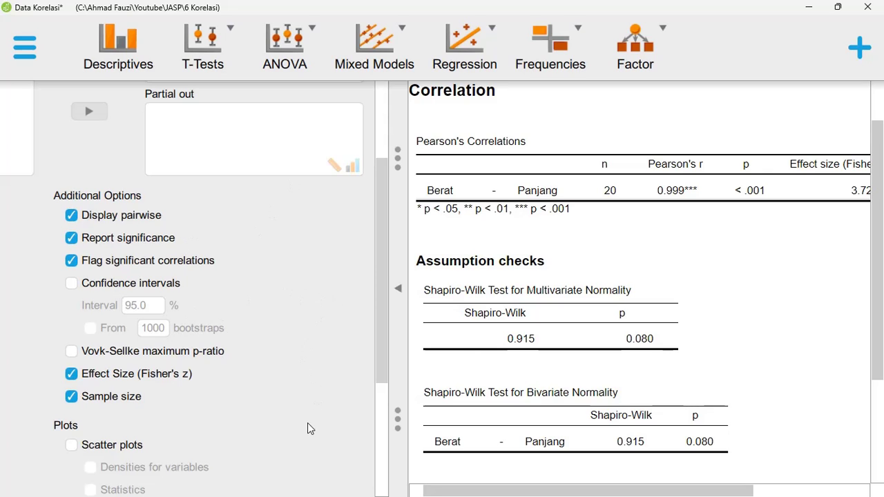
scroll(233, 371, down, 5)
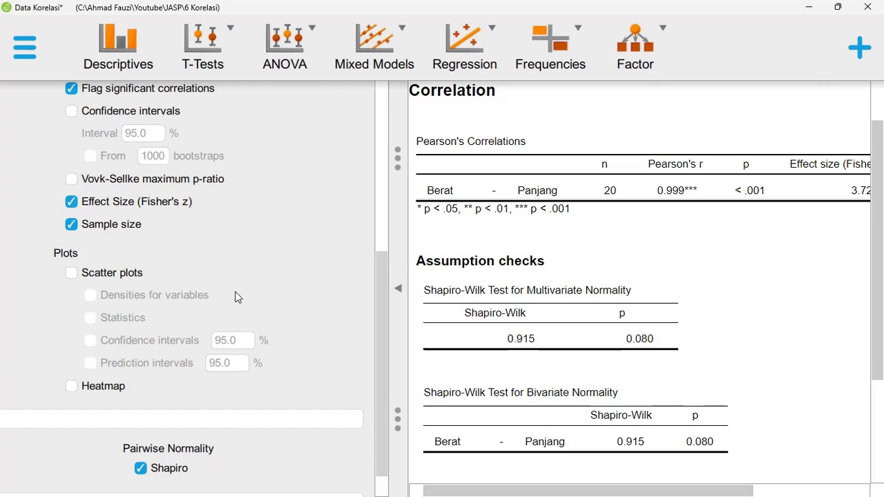
- Add a scatter plot of Berat versus Panjang to the correlation results and examine it
click(72, 279)
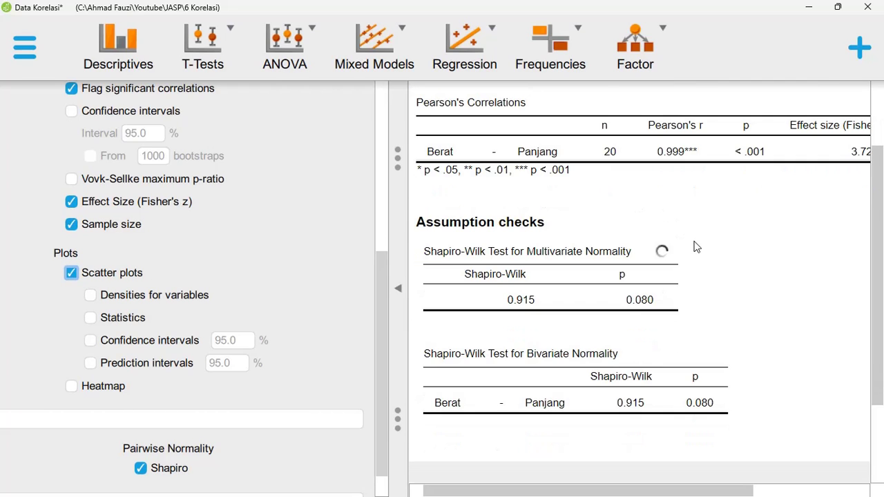
scroll(696, 246, down, 4)
scroll(695, 250, down, 1)
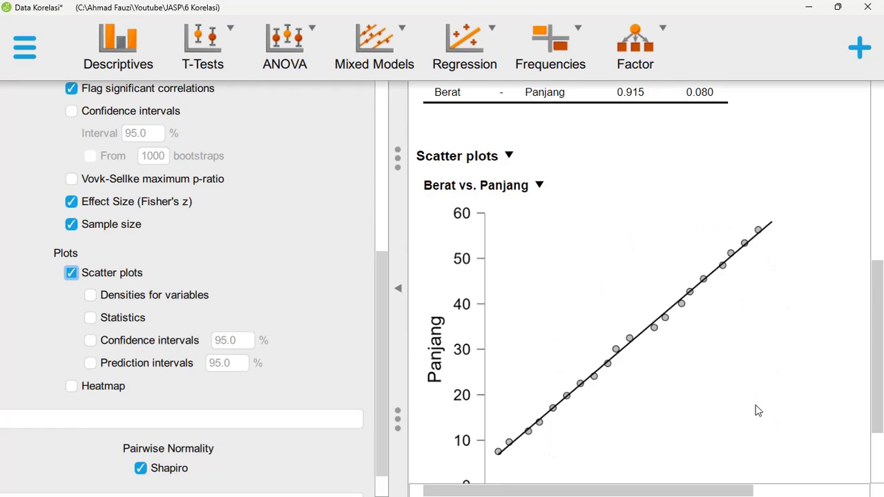
scroll(210, 241, down, 1)
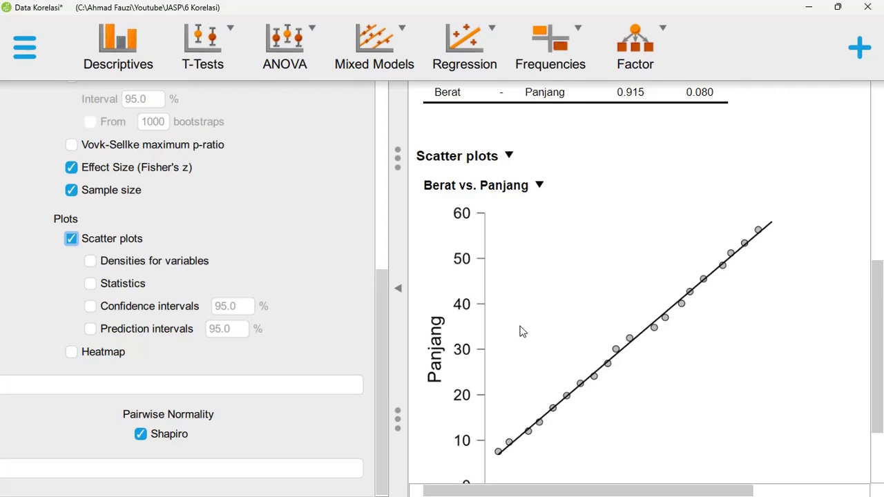
scroll(521, 332, down, 3)
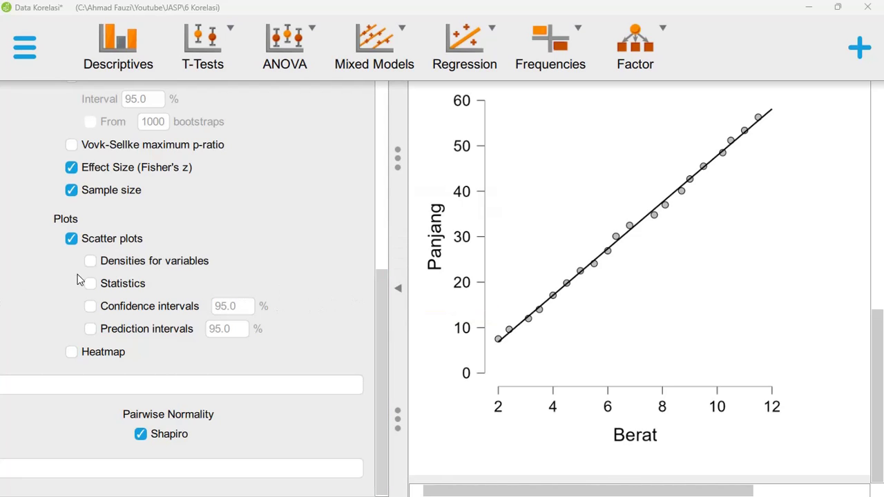
- Look over the data table and the analysis options, and leave the results filling the whole window
click(395, 288)
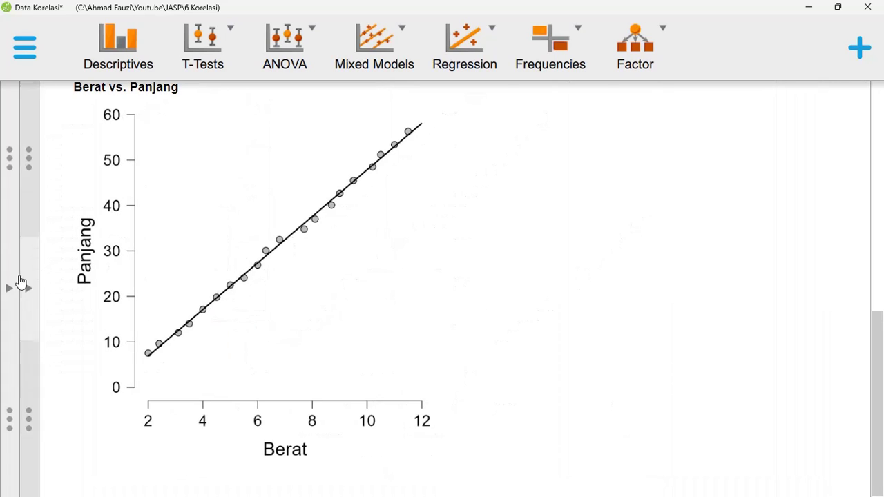
click(9, 288)
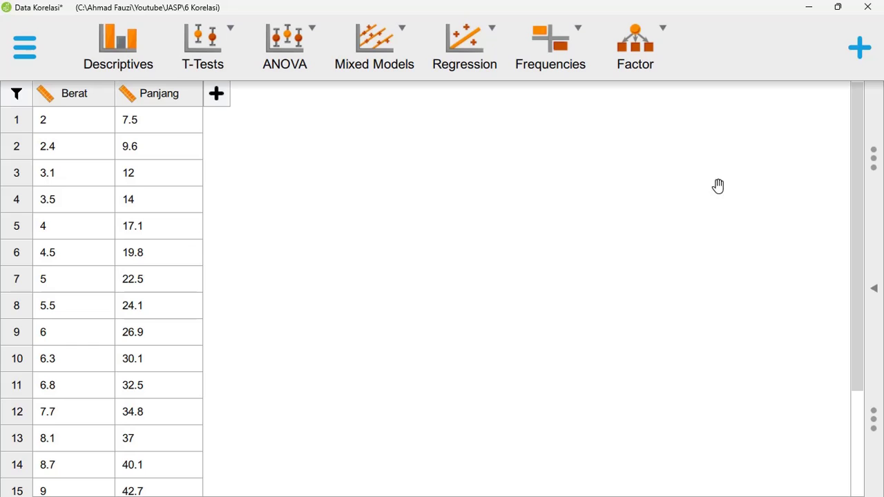
click(875, 285)
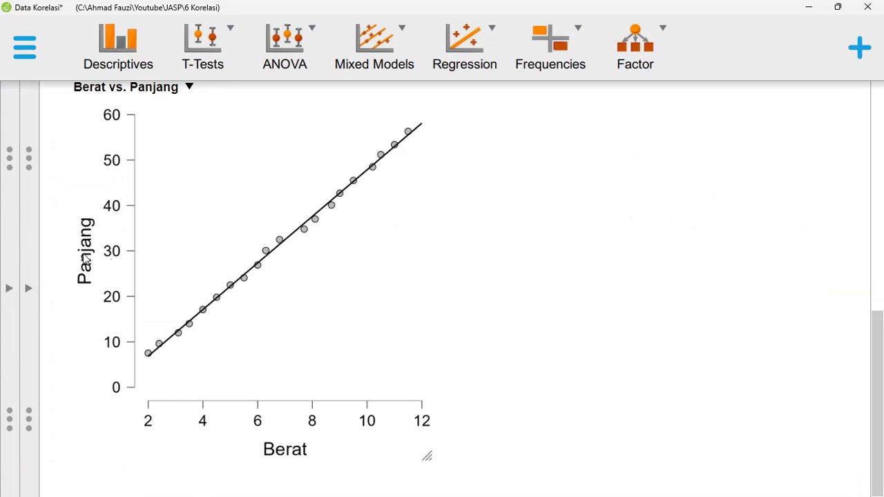
click(28, 288)
scroll(230, 293, down, 3)
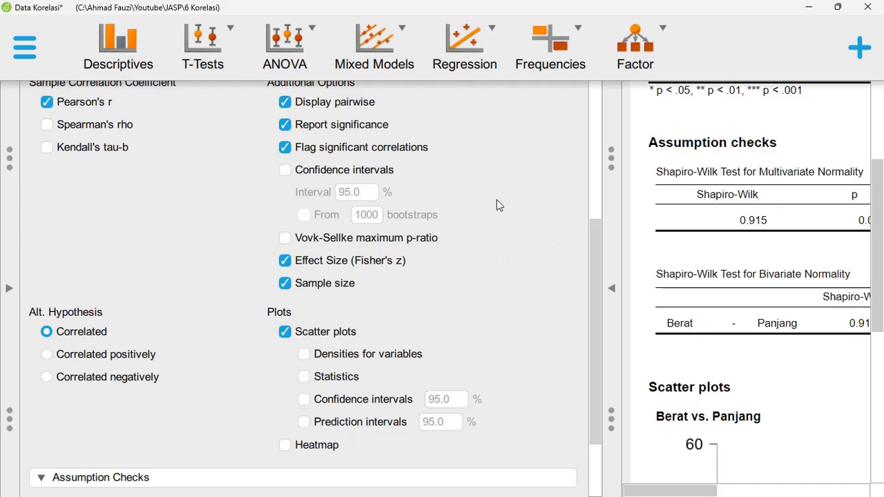
click(612, 288)
scroll(221, 242, down, 3)
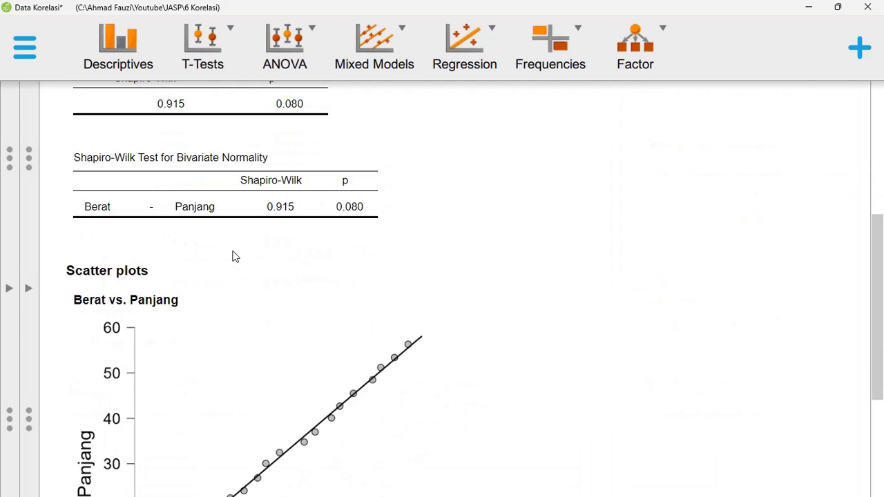
- Copy the Shapiro-Wilk Test for Multivariate Normality table and paste it into the blank Word document
scroll(233, 253, up, 4)
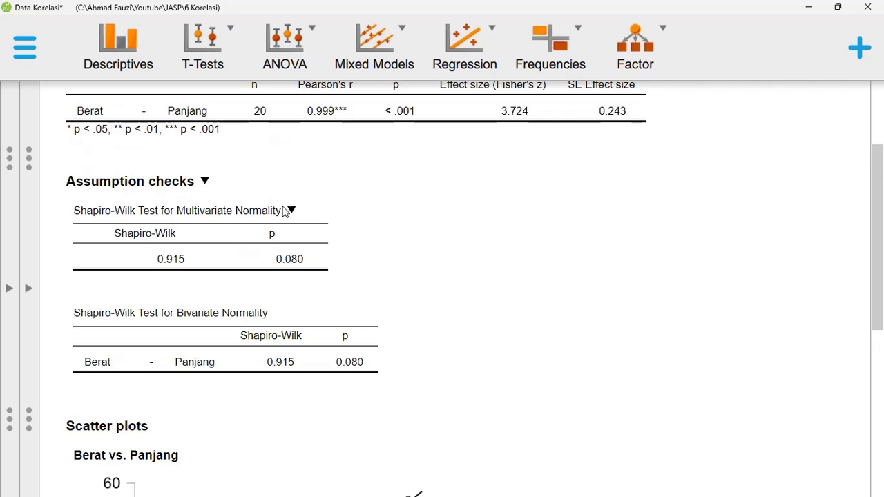
click(293, 211)
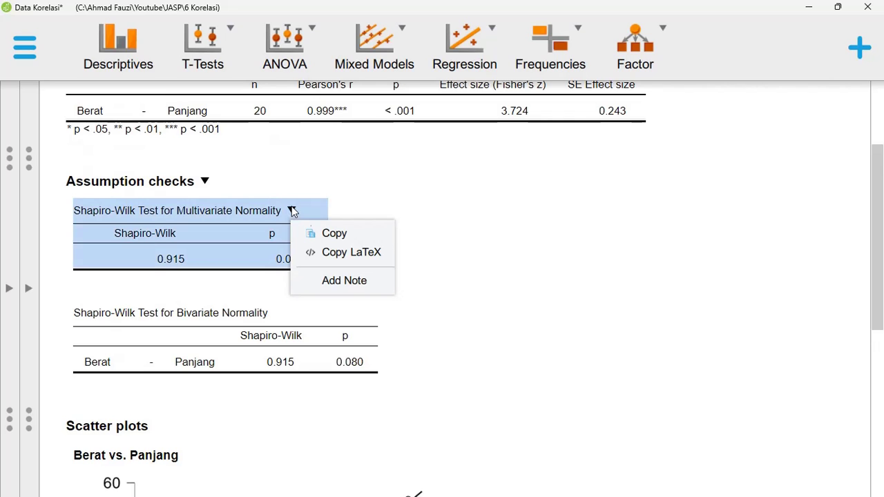
click(315, 233)
click(586, 483)
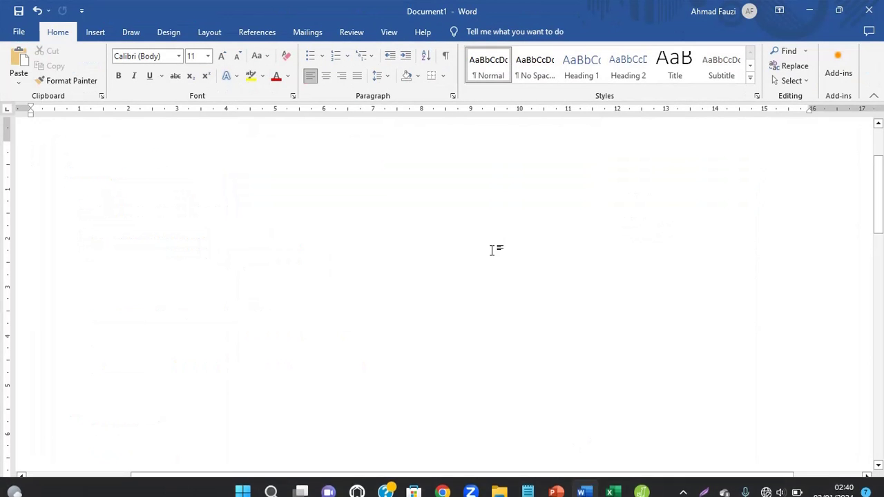
key(ctrl+v)
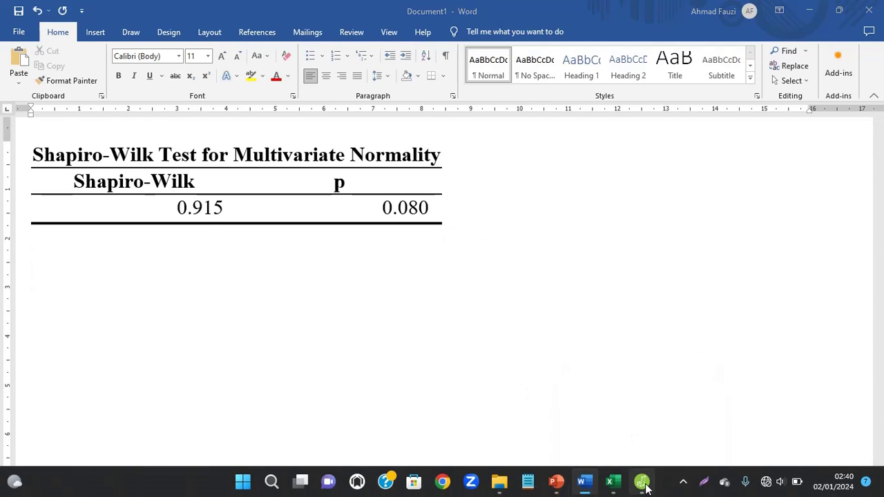
- Copy the Shapiro-Wilk Test for Bivariate Normality table from JASP and paste it below the first table in Word
click(643, 482)
click(278, 314)
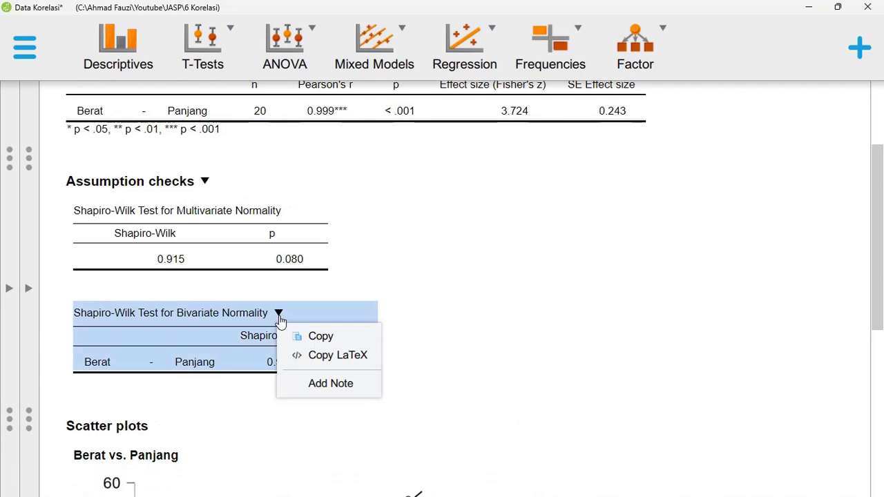
click(308, 336)
click(585, 483)
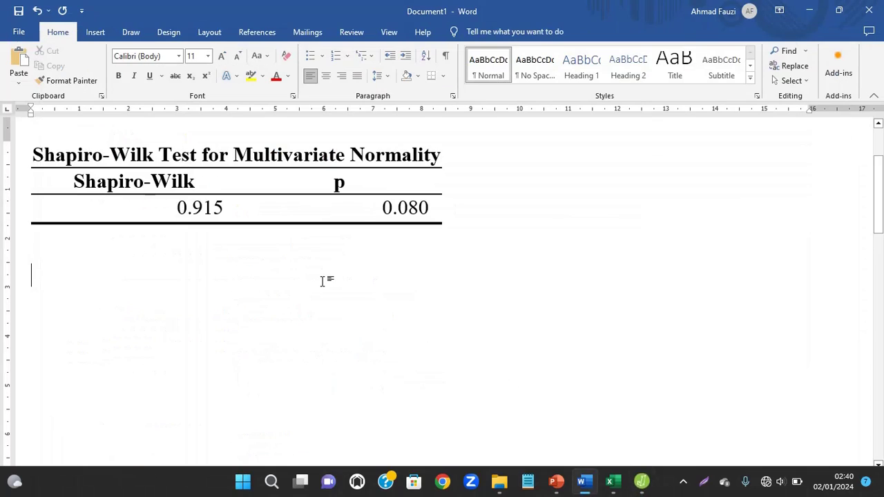
key(ctrl+v)
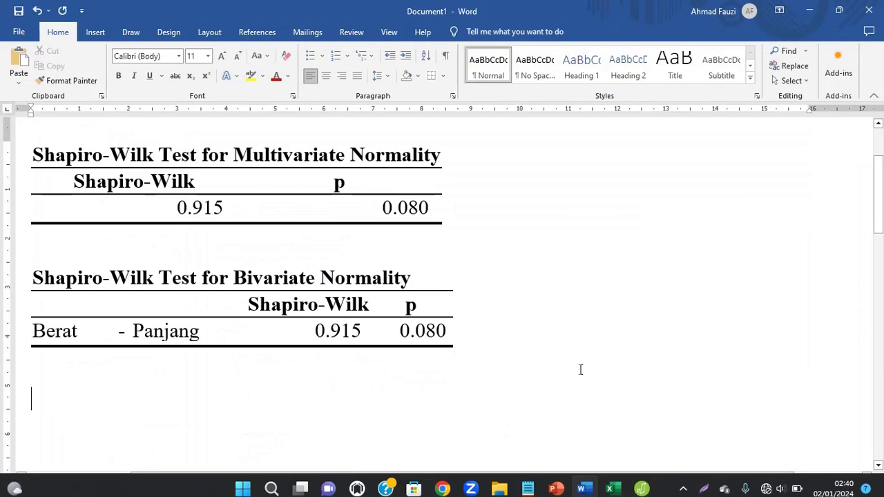
- Copy the Pearson's Correlations table from JASP and paste it below the two normality tables in Word
click(642, 482)
scroll(330, 304, up, 2)
scroll(329, 304, down, 2)
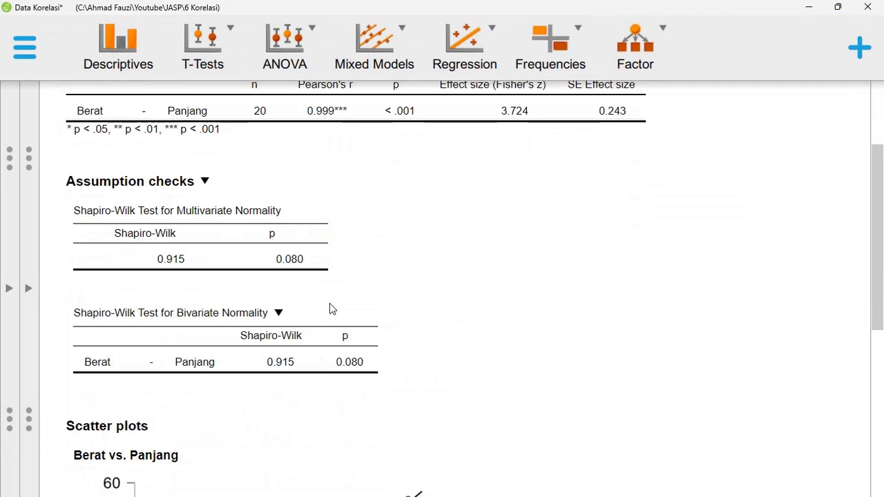
scroll(330, 304, up, 2)
click(187, 202)
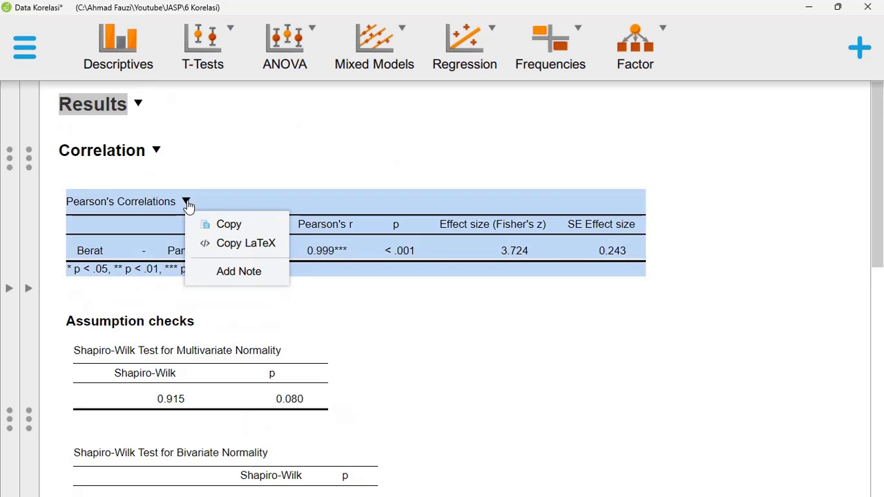
click(223, 225)
click(585, 482)
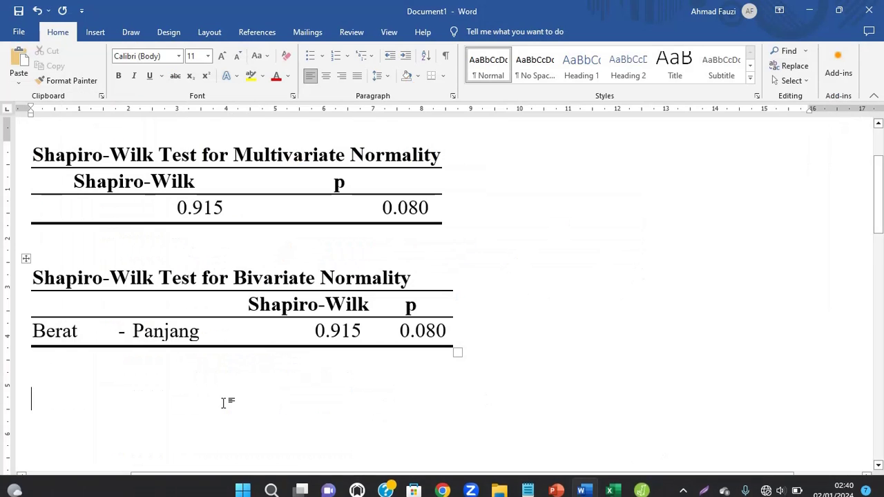
key(ctrl+v)
- Prefix the multivariate normality table's title with "Tabel 1." and the bivariate one with "Tabel 2."
scroll(207, 276, up, 3)
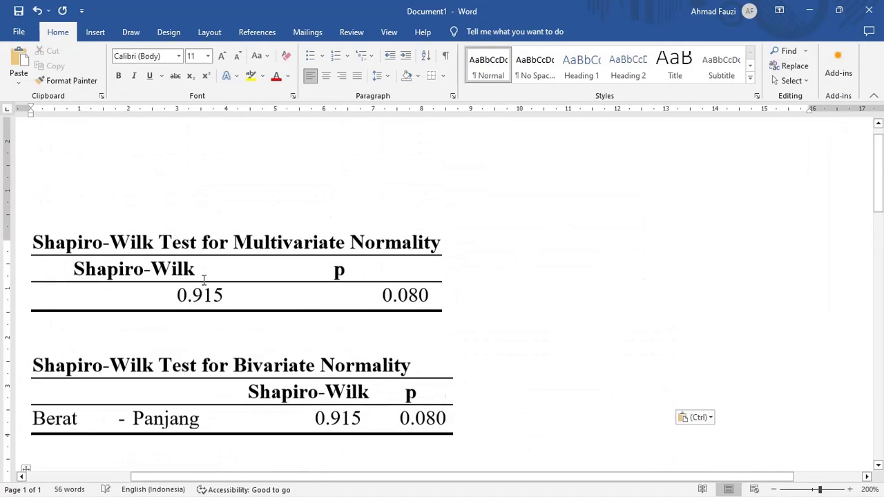
click(35, 256)
text(Tabel 1.)
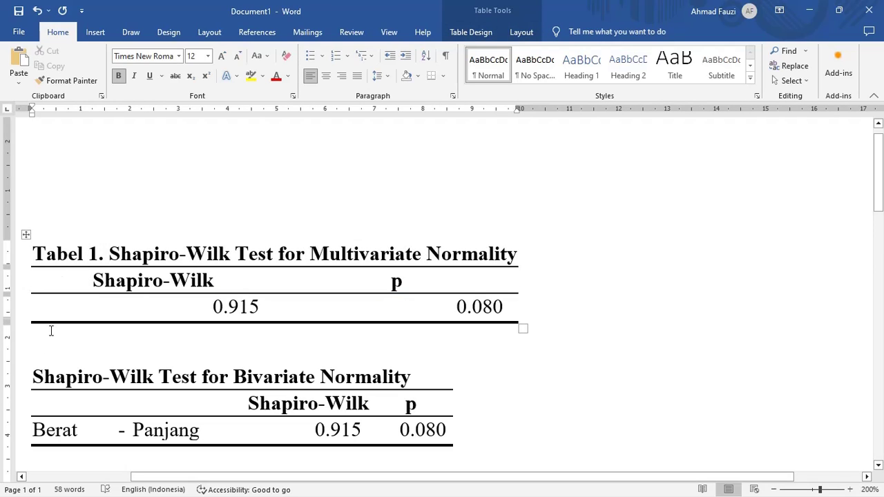
click(36, 375)
text(Tabel 2.)
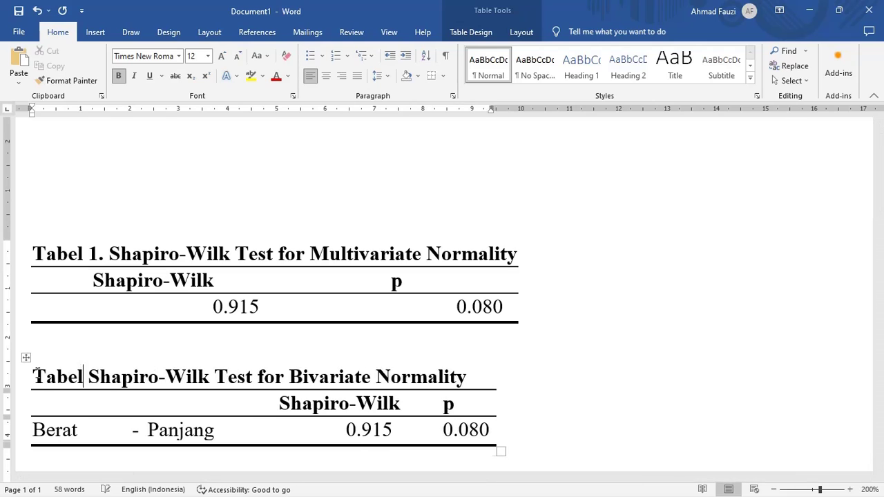
- Change the Pearson's Correlations table title to "Tabel 3. Ringkasan hasil uji korelasi Pearson"
scroll(124, 306, down, 5)
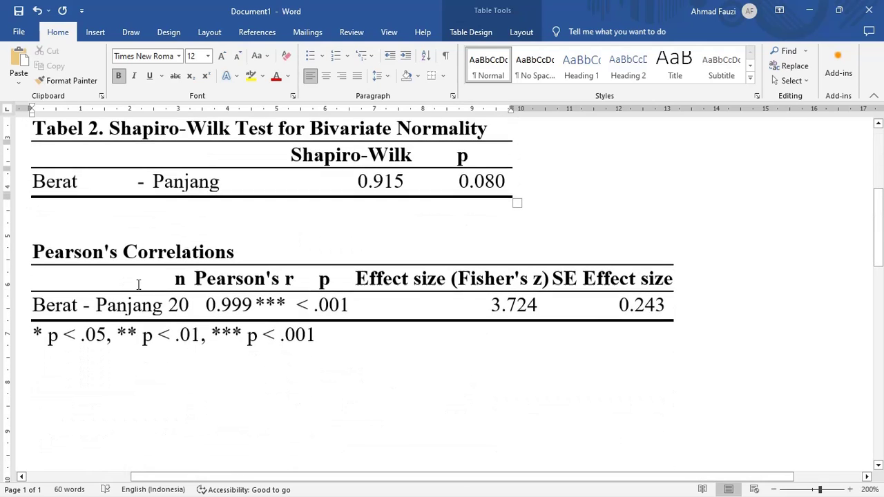
click(46, 252)
key(Home)
text(Tabel )
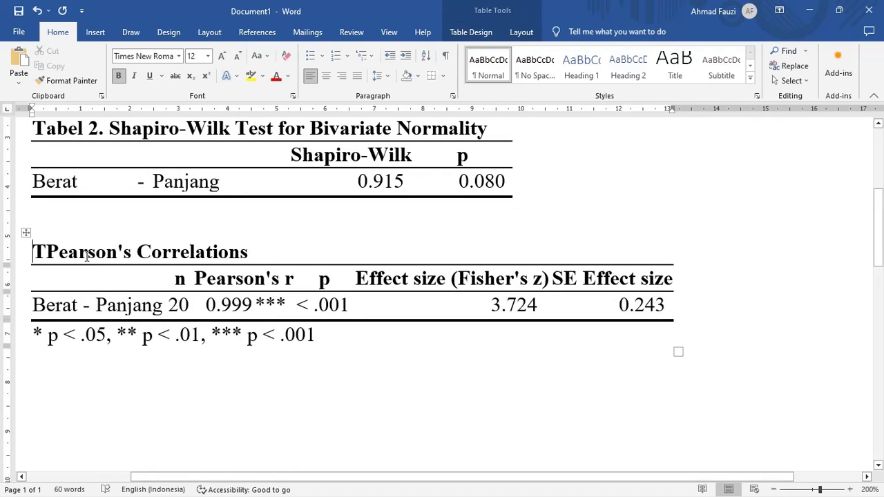
text(3,)
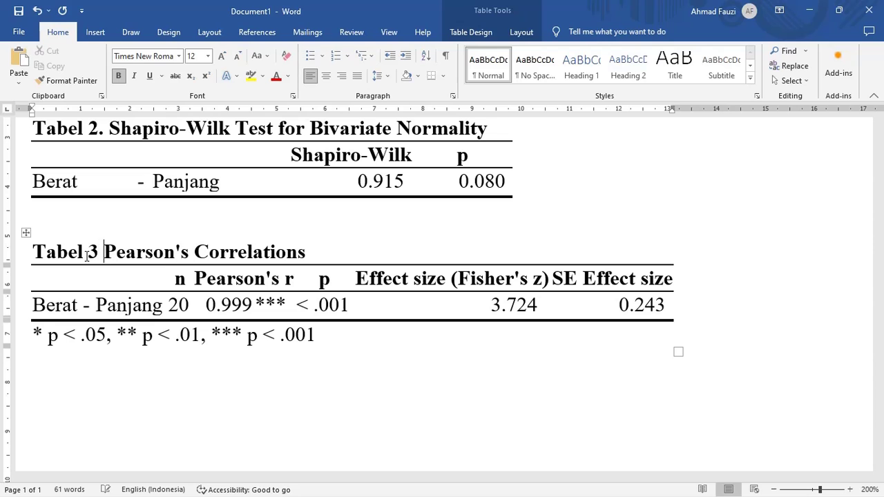
key(BackSpace)
text(,)
key(BackSpace)
key(BackSpace)
text(. Ringkasa)
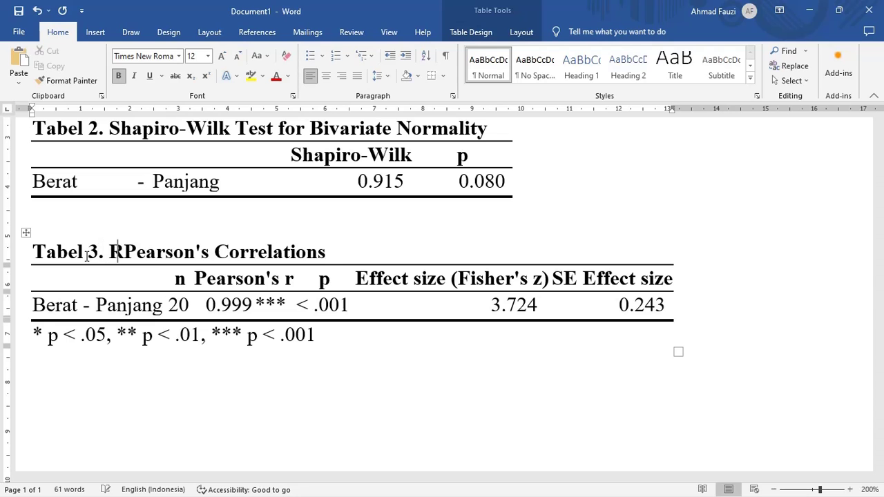
text(n hasil uji korel)
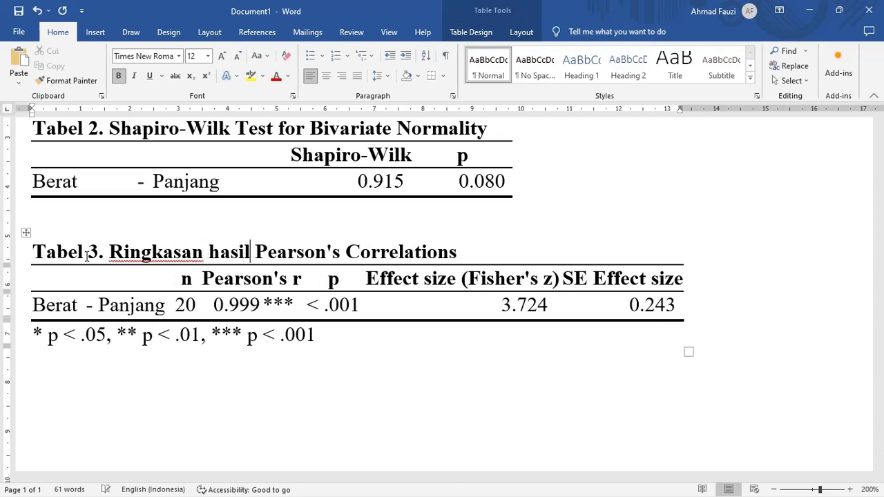
text(asi)
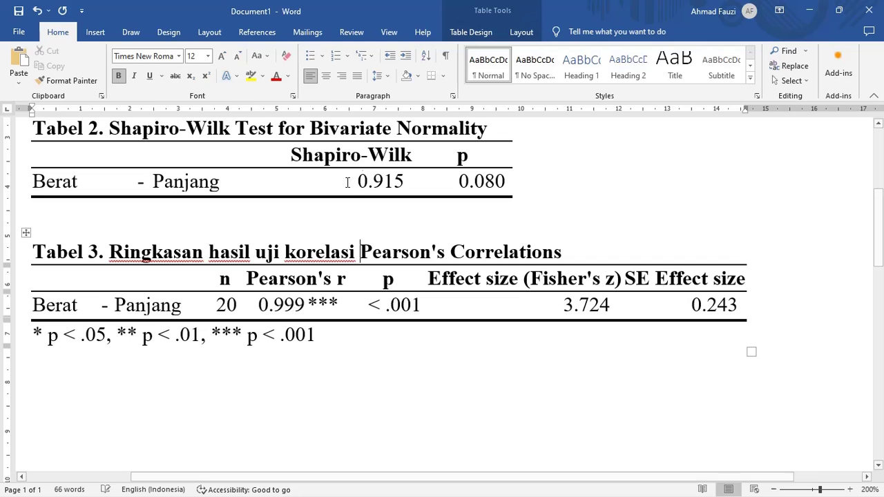
shift+click(563, 247)
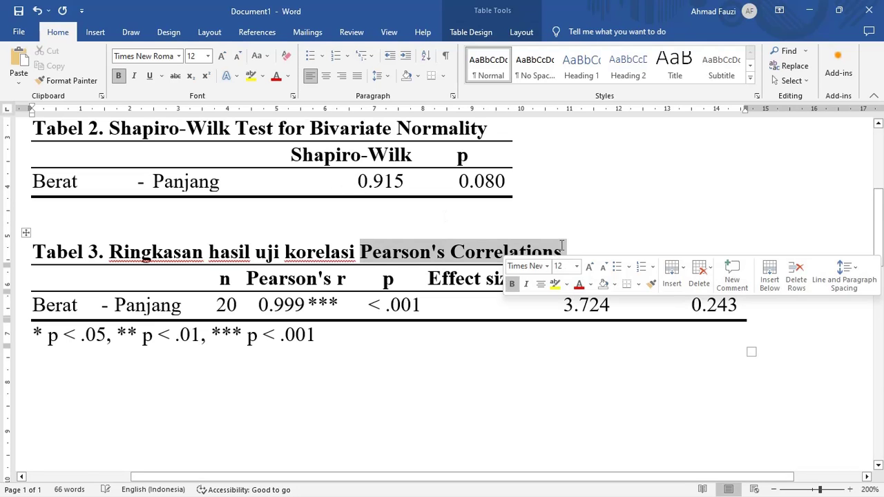
text(Pearson)
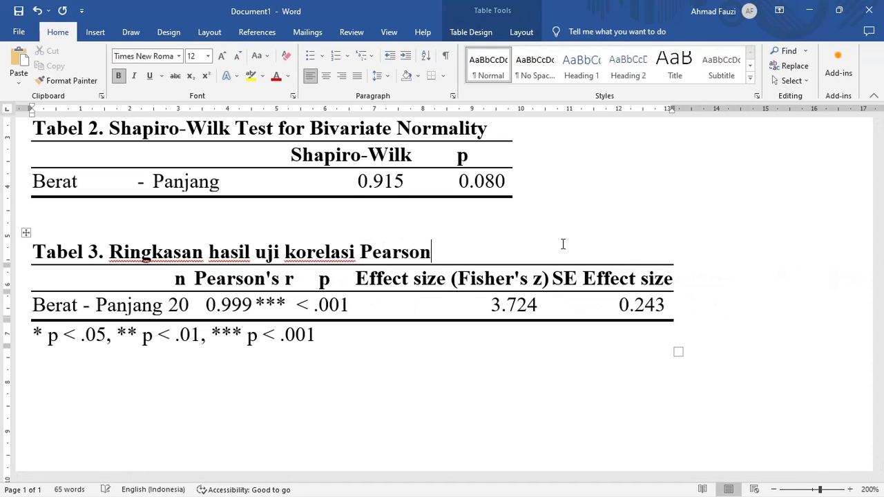
- Write below Tabel 1: "Berdasarkan Tabel 1 dan 2, dapat diketahui bahwasanya data terdistribusi normal,"
scroll(391, 205, up, 3)
scroll(189, 263, down, 3)
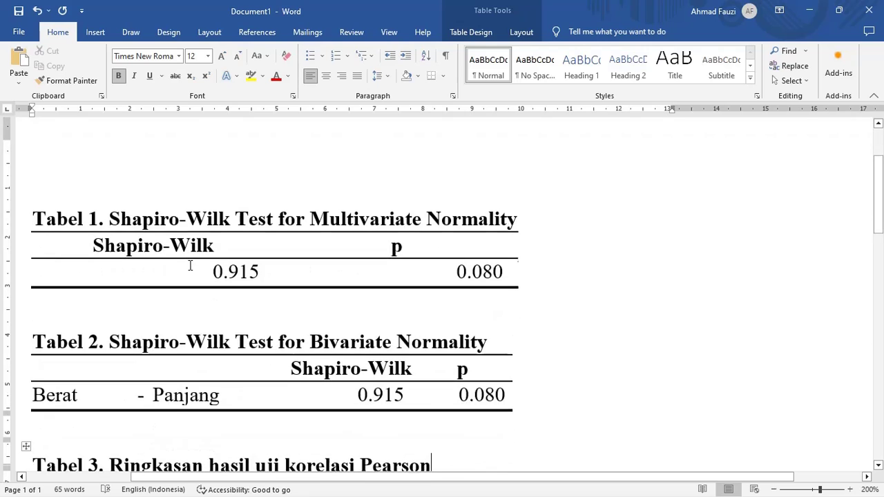
click(148, 246)
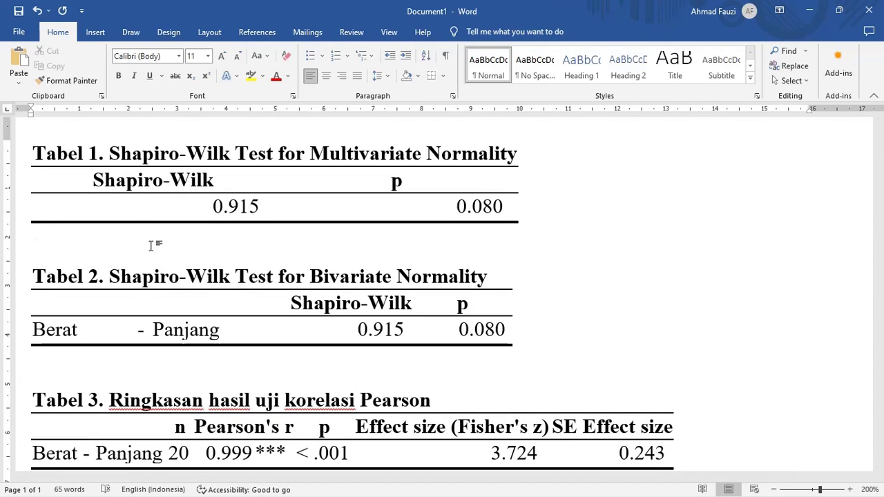
text(Berdasarkan)
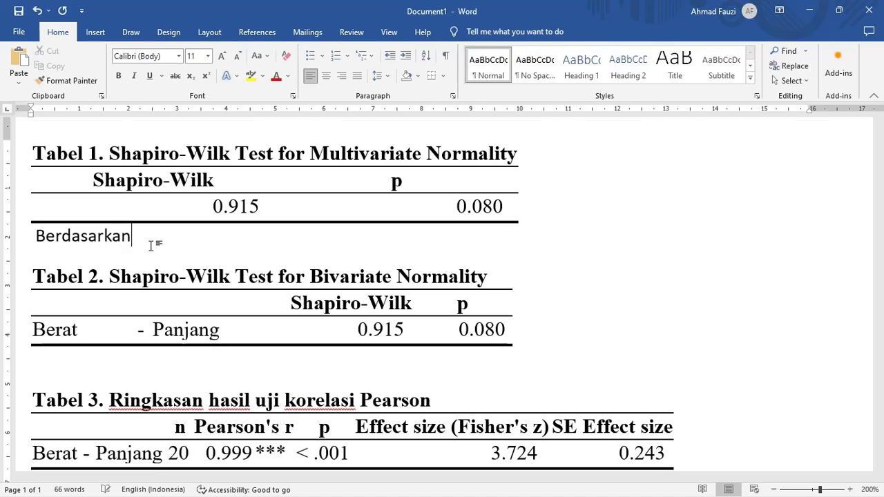
text( Tabel 1 dan 2)
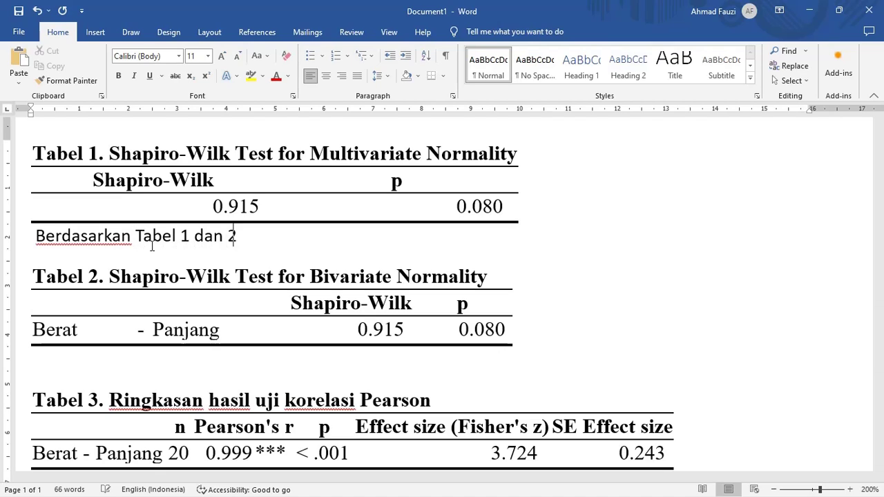
text(, dapat diketahu)
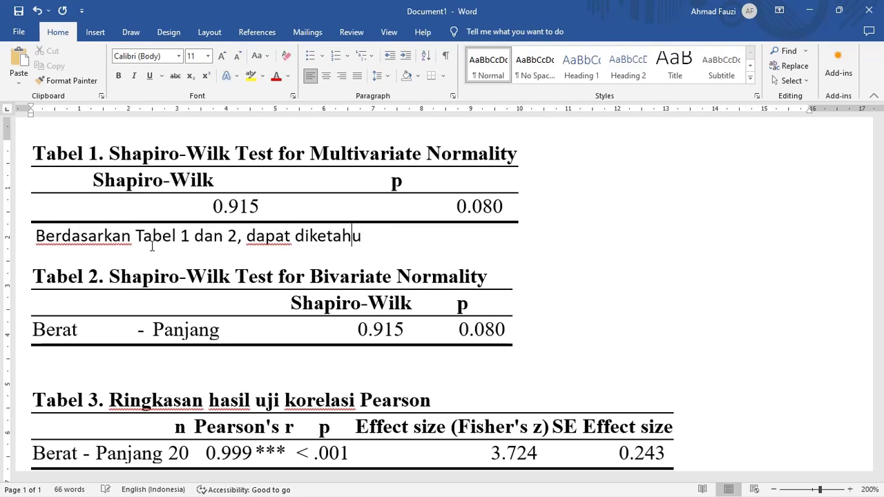
text(i bahwasanya )
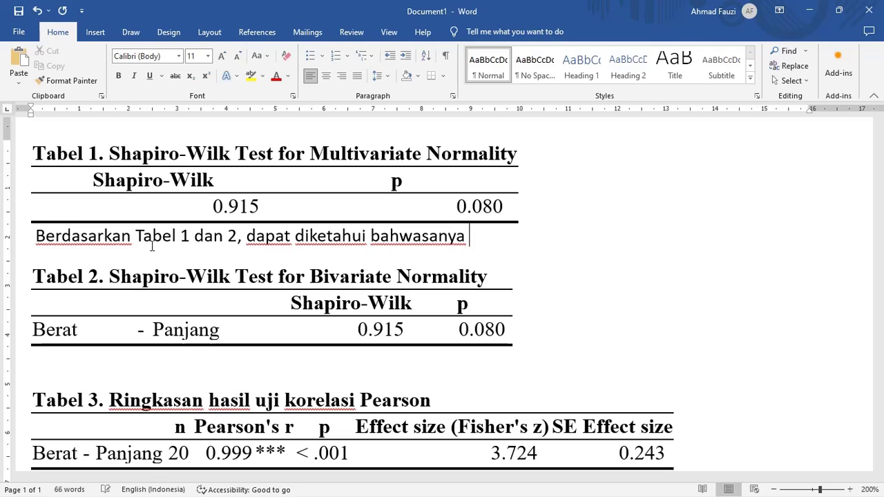
text(data terd)
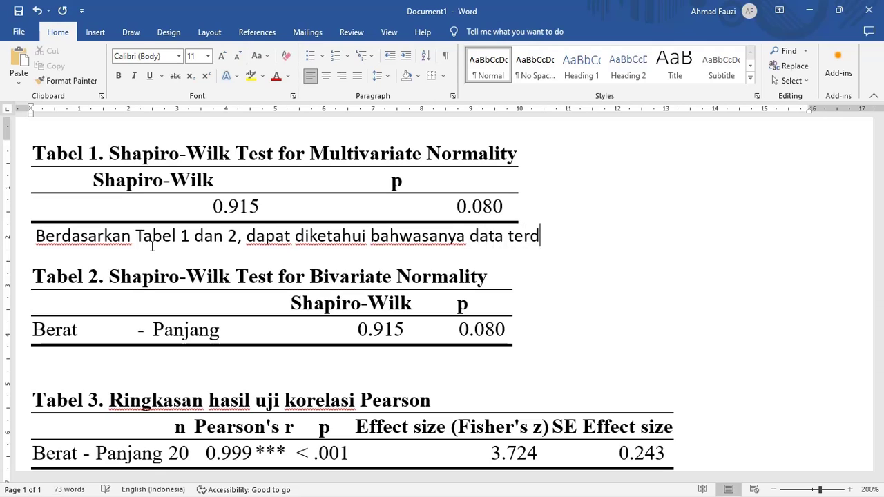
text(istribusi n)
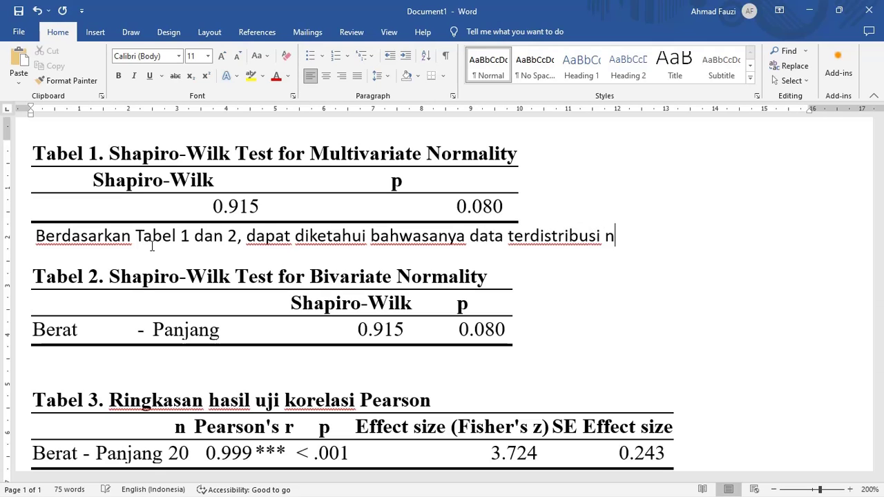
text(ormal,)
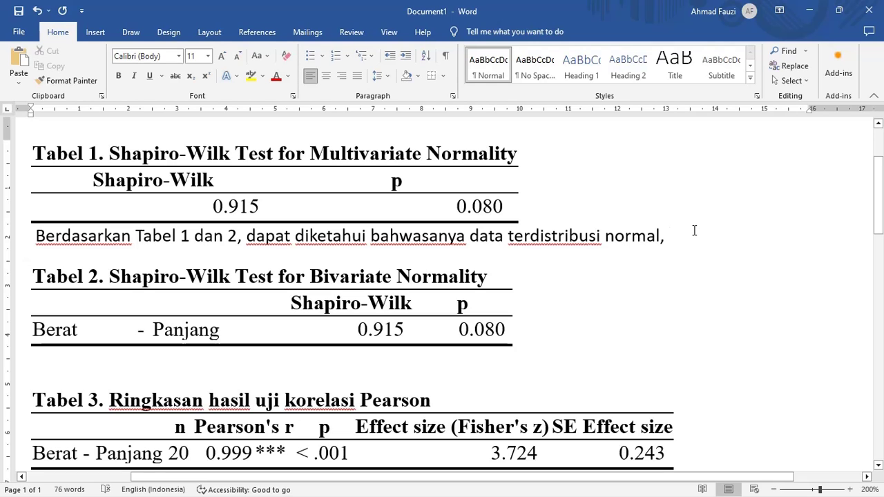
- Start a new paragraph between Tabel 2 and Tabel 3 reading "Berdasarkan hasil uji korelasi menggunakan Pearson, dapat diketahui"
scroll(594, 207, down, 2)
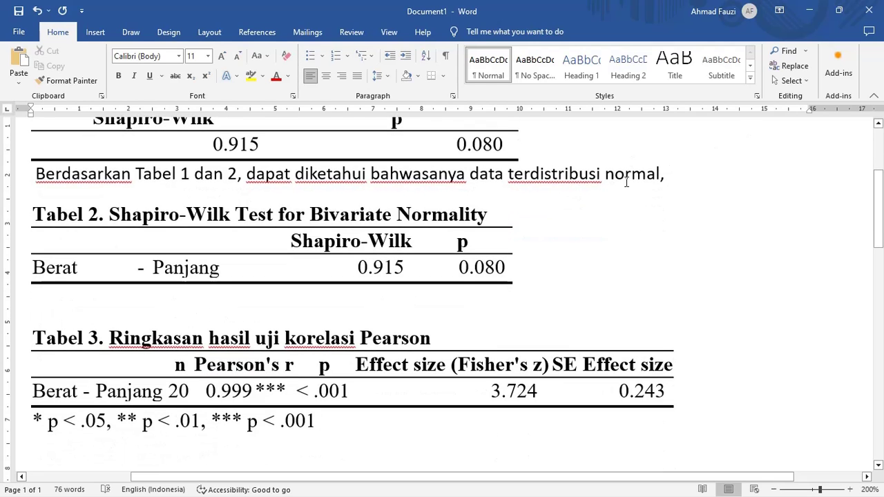
click(177, 322)
scroll(178, 322, down, 2)
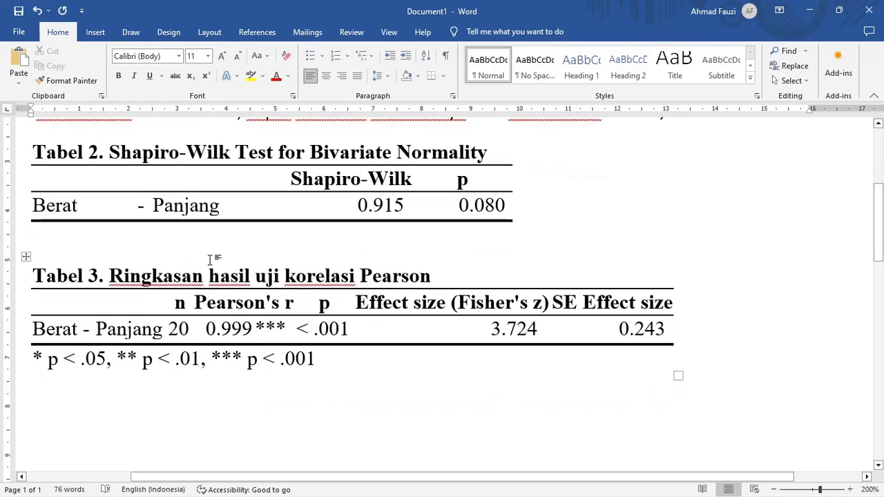
key(Return)
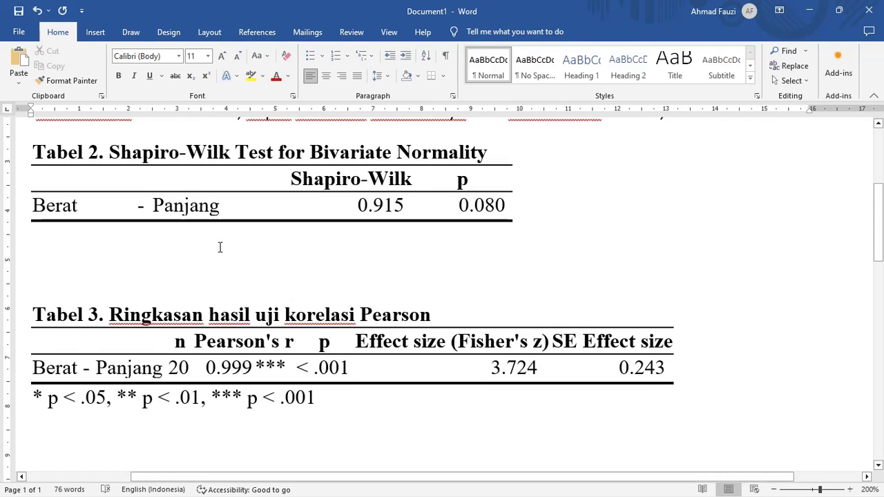
text(Ber)
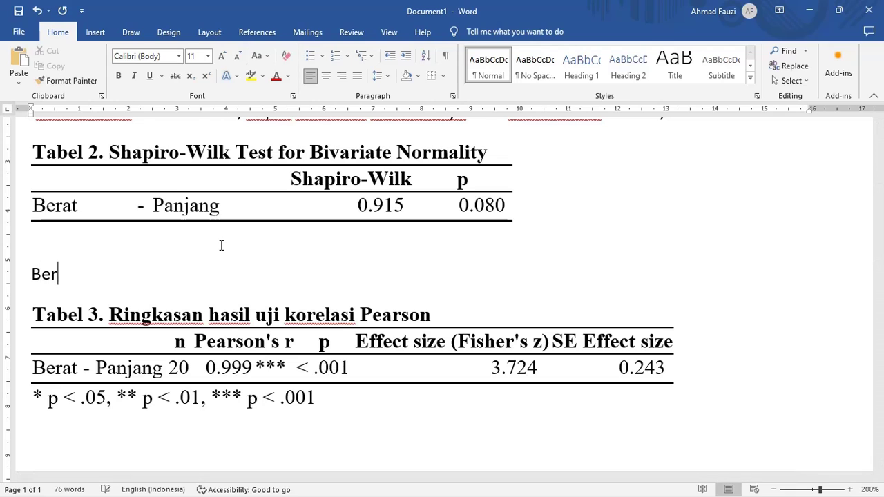
text(dasarkan hasil uji )
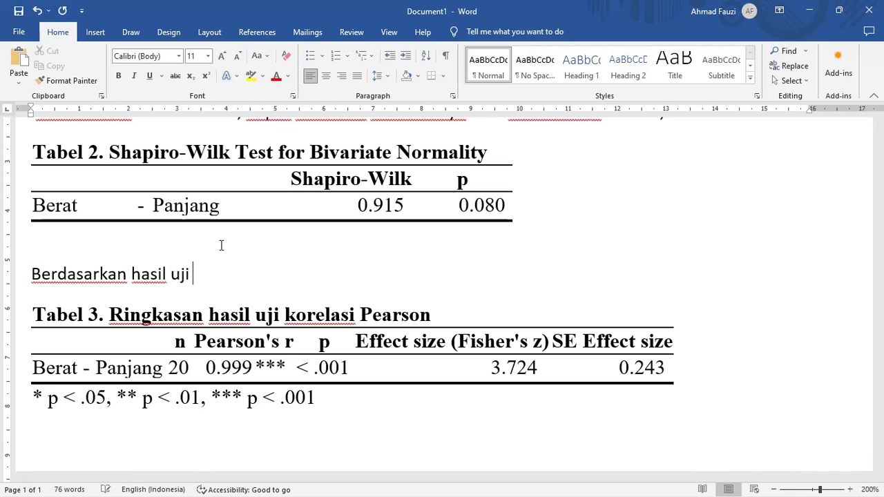
text(korelasi menggunakan)
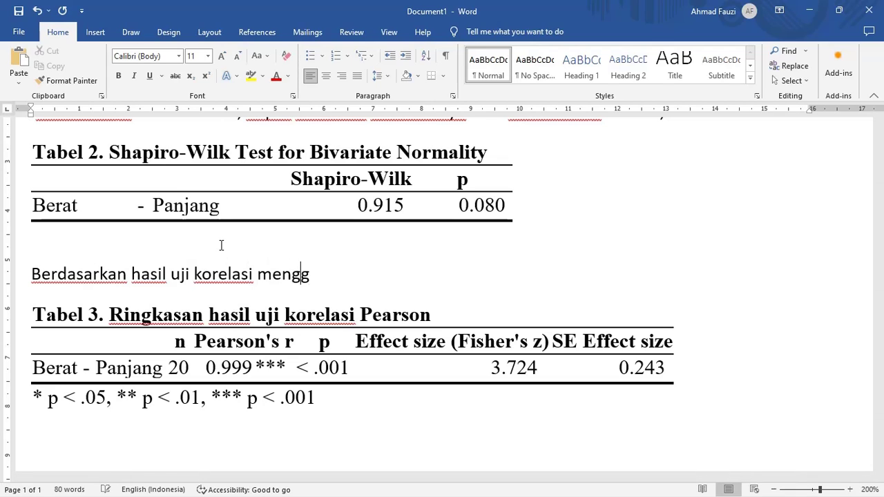
key(BackSpace)
key(BackSpace)
text(kan Pe)
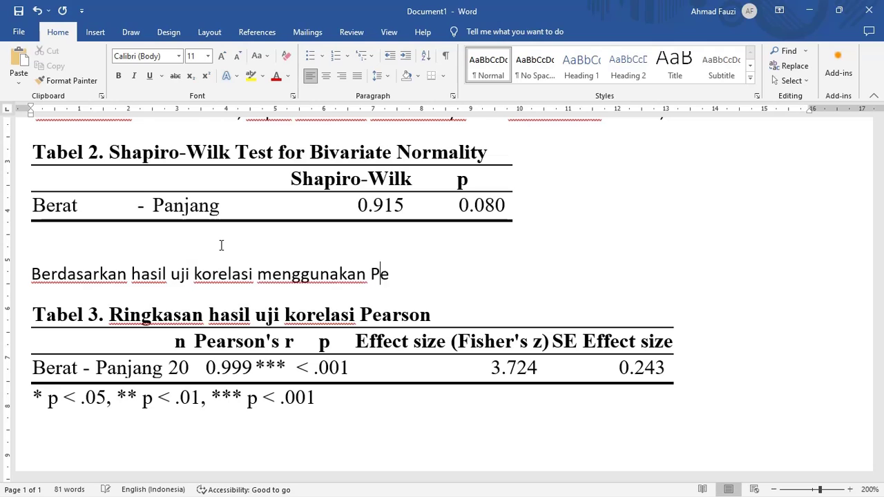
text(arson, dapat diketahui)
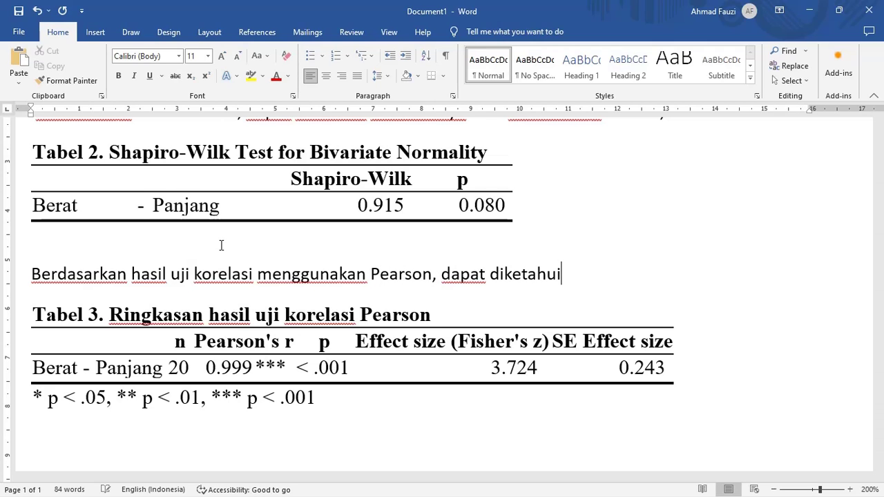
- Insert the reference "(Tabel 3)" after the word "Pearson", before the comma, in the correlation paragraph
key(ctrl+Left)
key(ctrl+Left)
key(ctrl+Left)
key(Right)
text((Tabel 3))
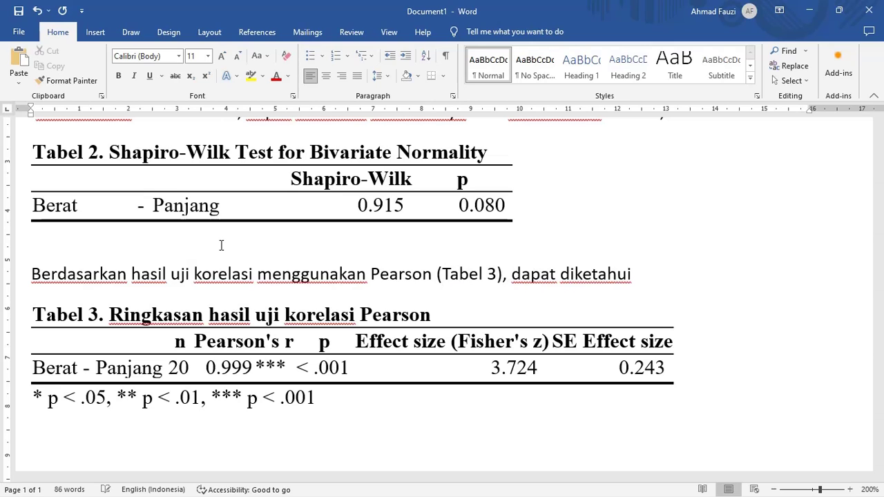
- Continue the correlation paragraph with "bahwasanya ada korelasi signifikan antara berat mencit dengan panjang ekornya,"
click(663, 276)
text(bahwa)
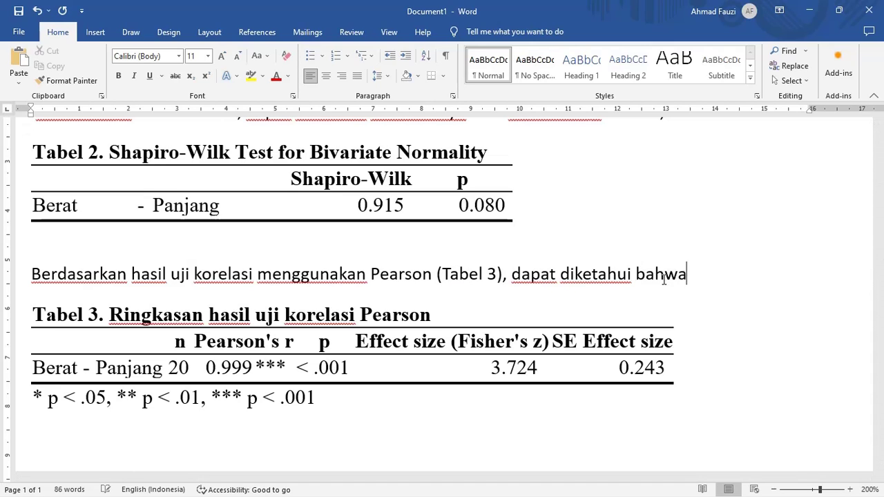
text(sanya ada )
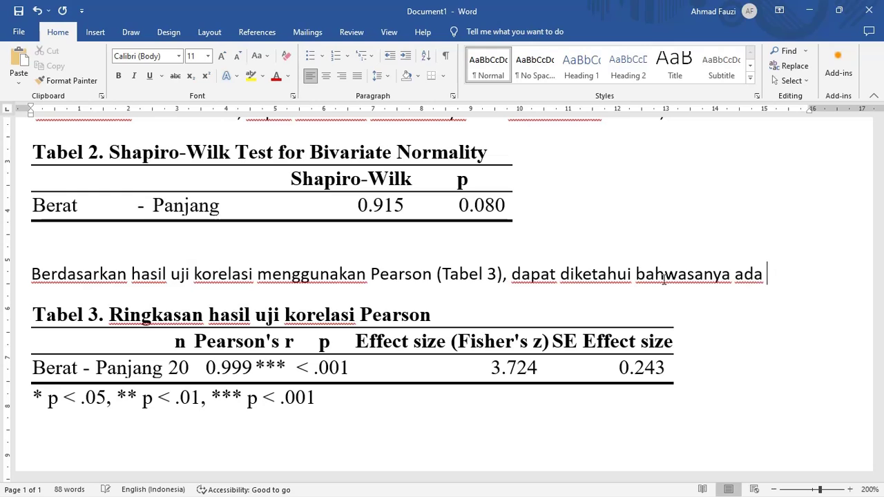
text(korelasi s)
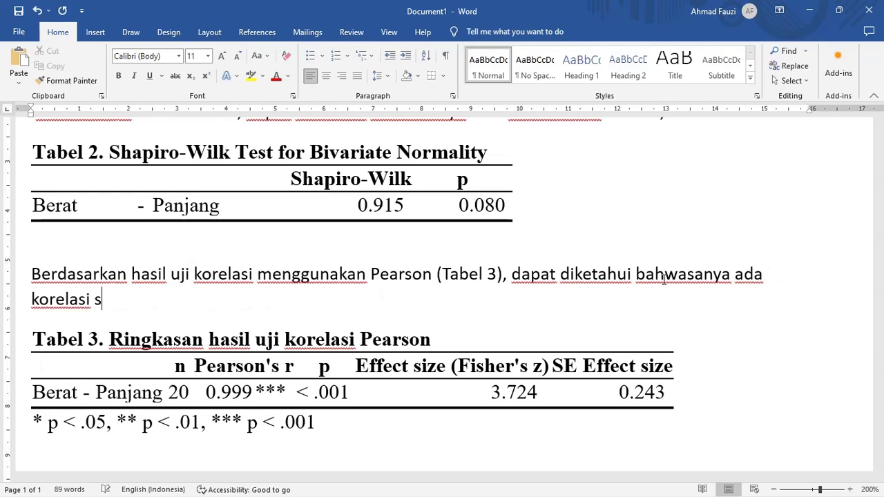
text(ignifikan antara)
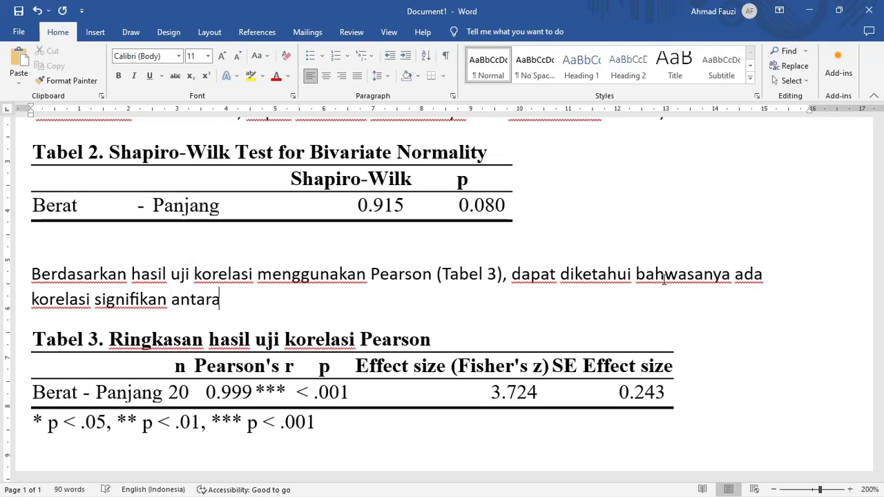
text( berat )
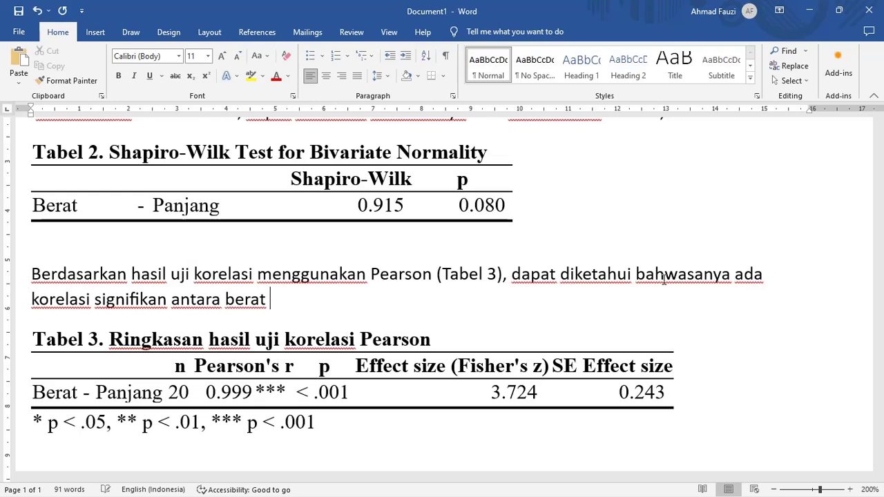
text(mencit de)
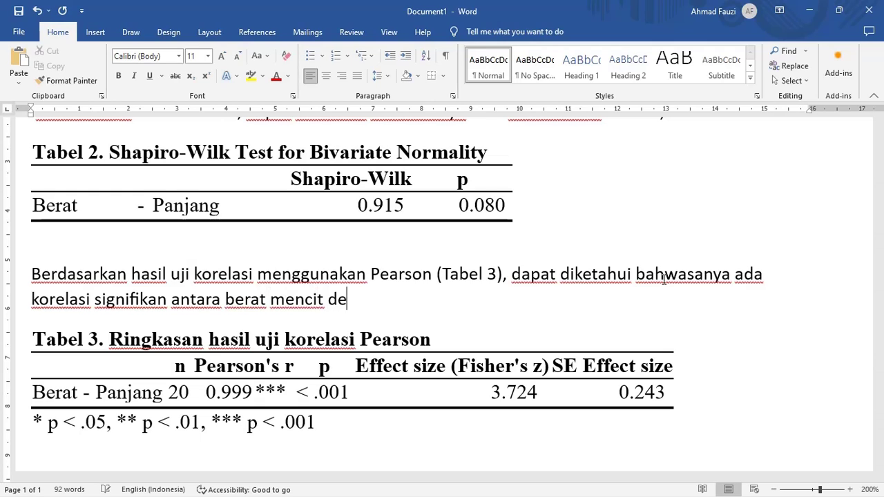
text(ngan panjang ekornya,)
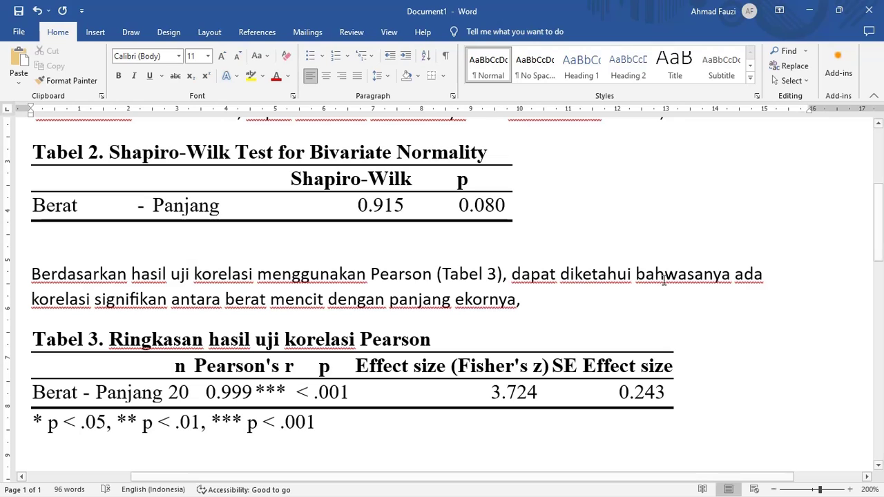
- Append "r(18)" to the end of the correlation sentence, with only the r in italics
scroll(482, 317, down, 1)
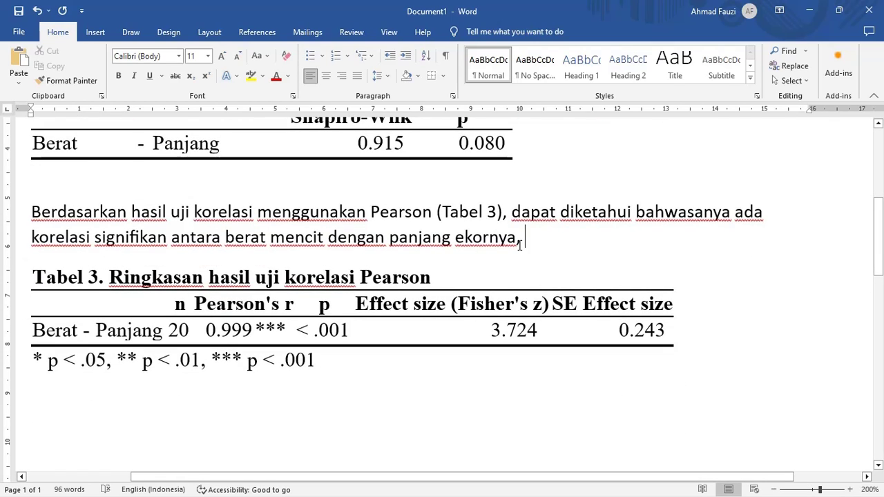
key(ctrl+i)
text(r)
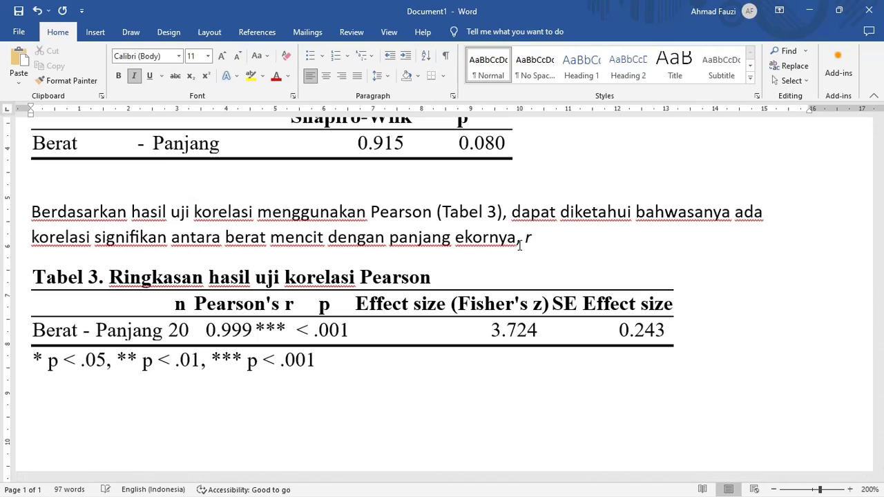
key(ctrl+i)
text(()
double_click(174, 329)
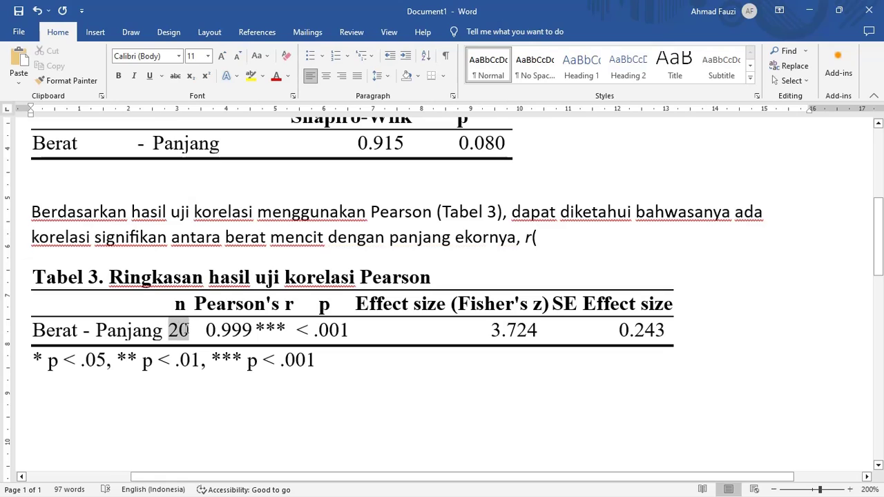
click(572, 242)
text(18))
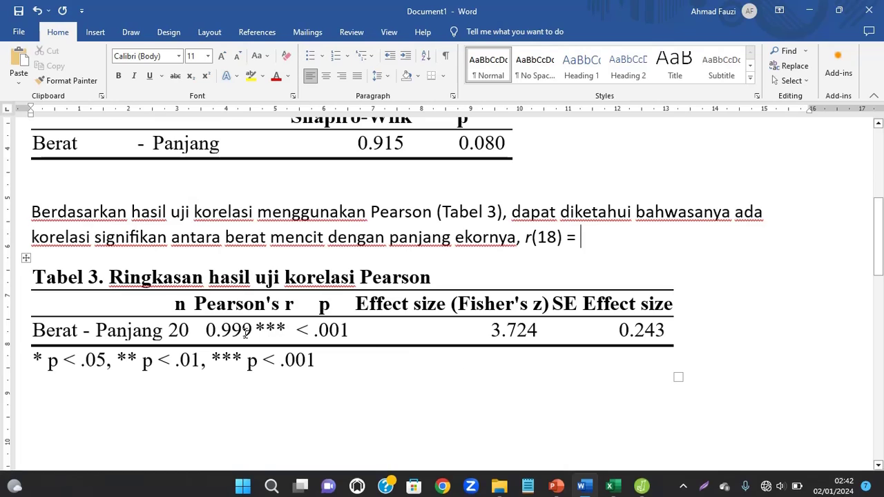
- Complete the r statistic with "= 0,999,", using a decimal comma
text(= )
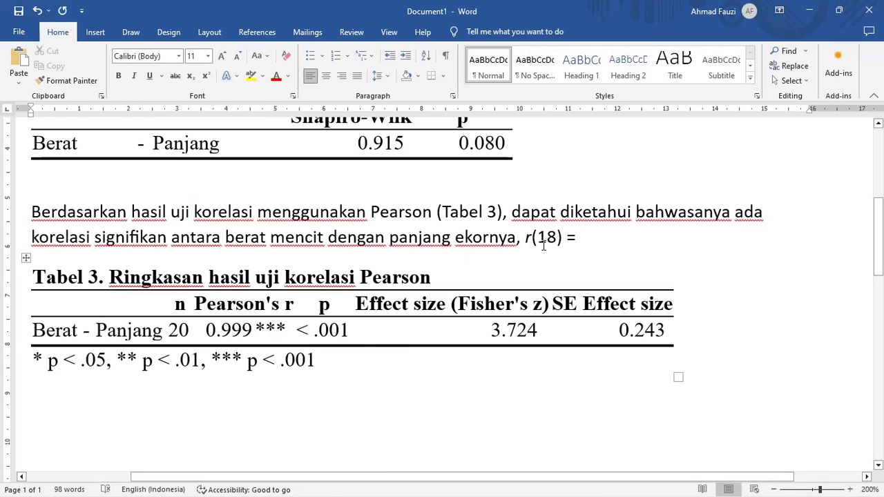
text(0.999)
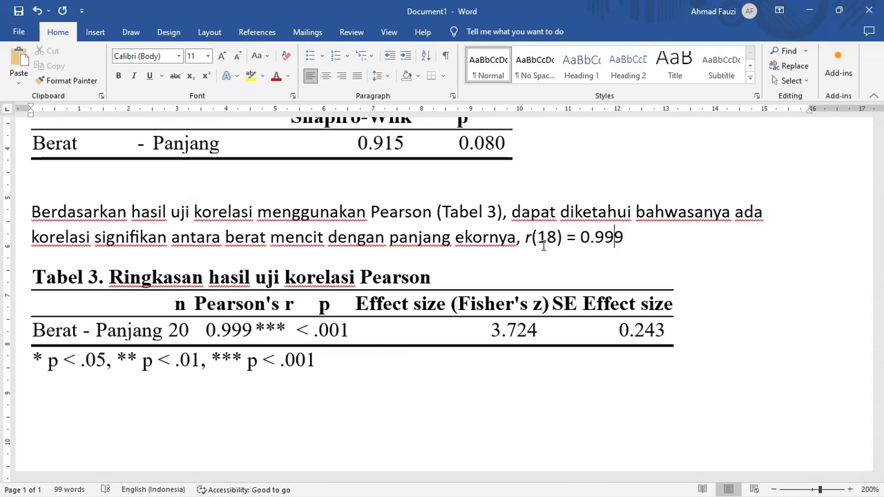
key(Left)
key(Left)
key(BackSpace)
text(,)
key(Right)
key(Right)
key(Right)
text(,)
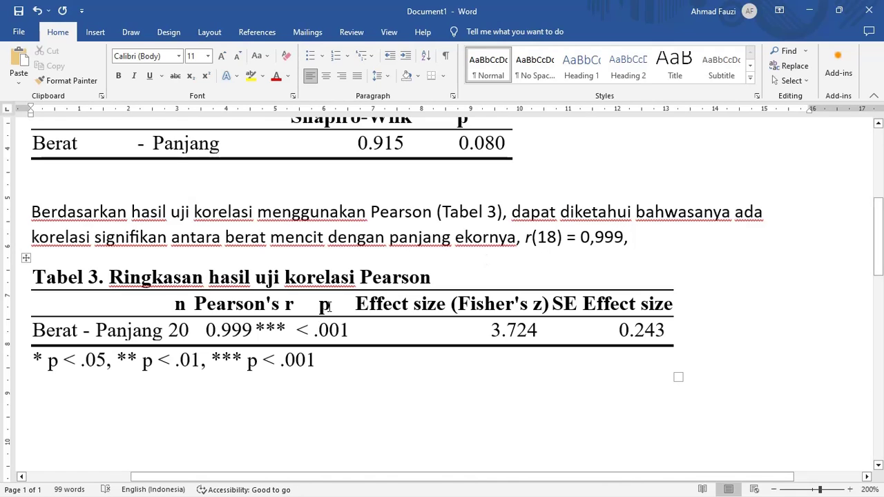
- Add the significance "p < 0,001" after the r value, with only the p in italics
key(ctrl+i)
text(p)
key(ctrl+i)
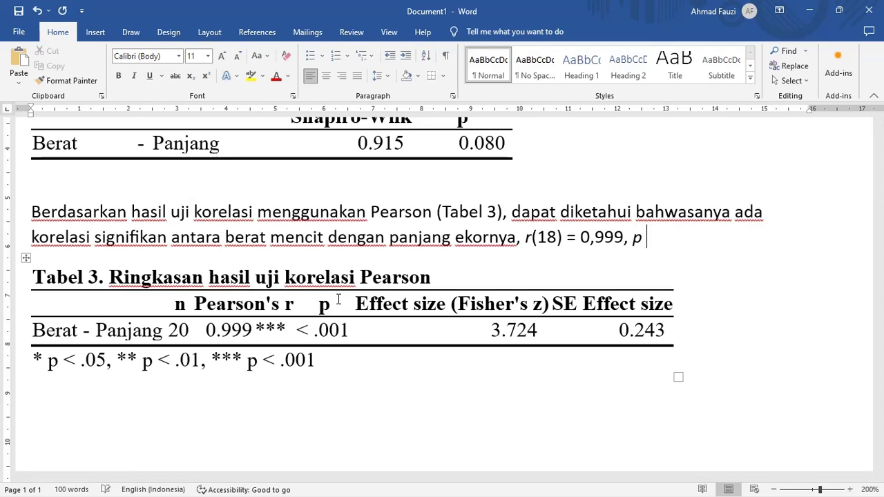
text(< 0,0)
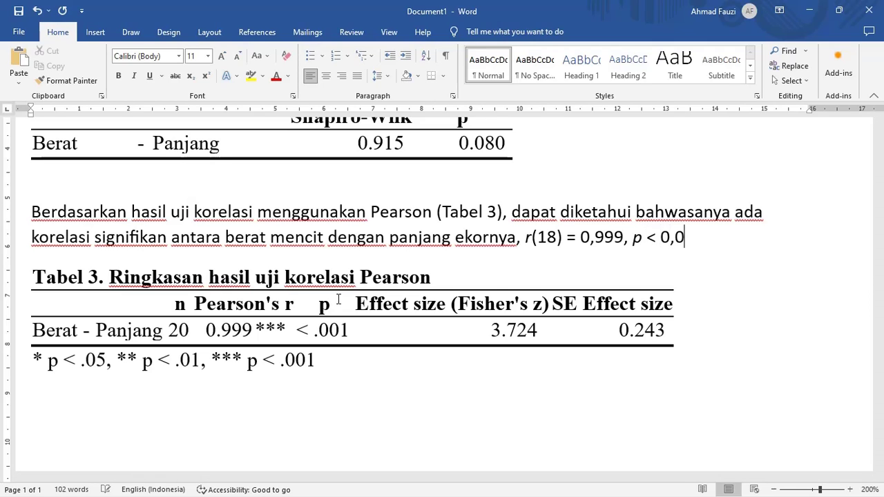
text(01)
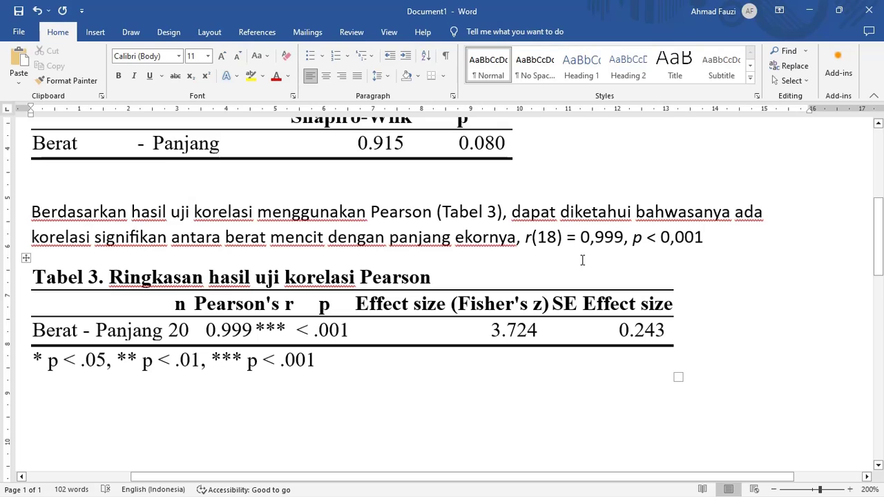
- Finish the sentence with the effect size ", z = 3,724.", with only the z in italics
text(,)
key(ctrl+i)
text(z)
key(ctrl+i)
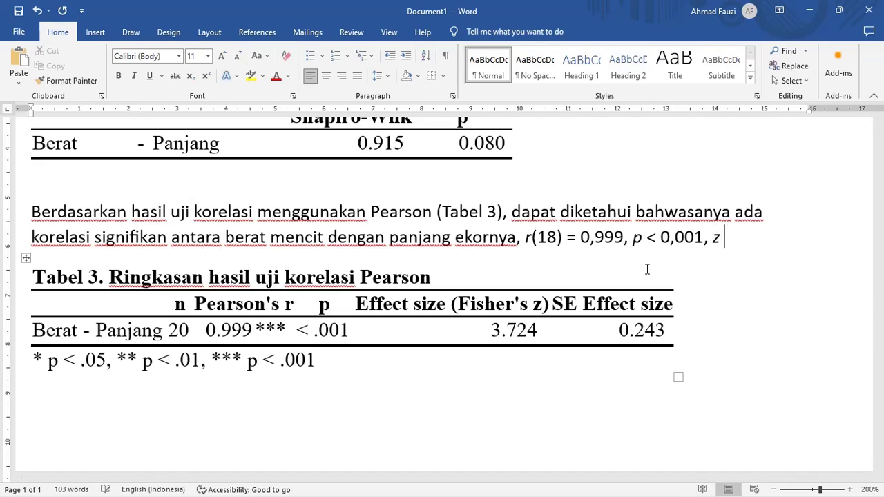
text(= 3,724.)
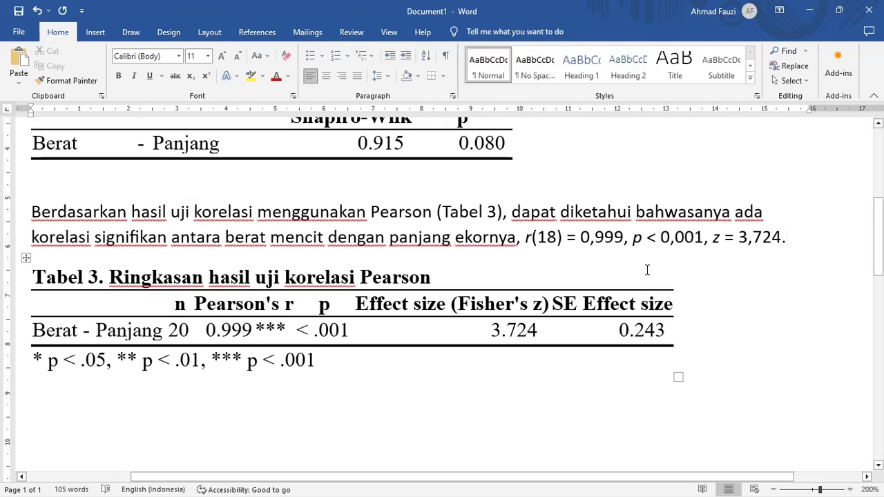